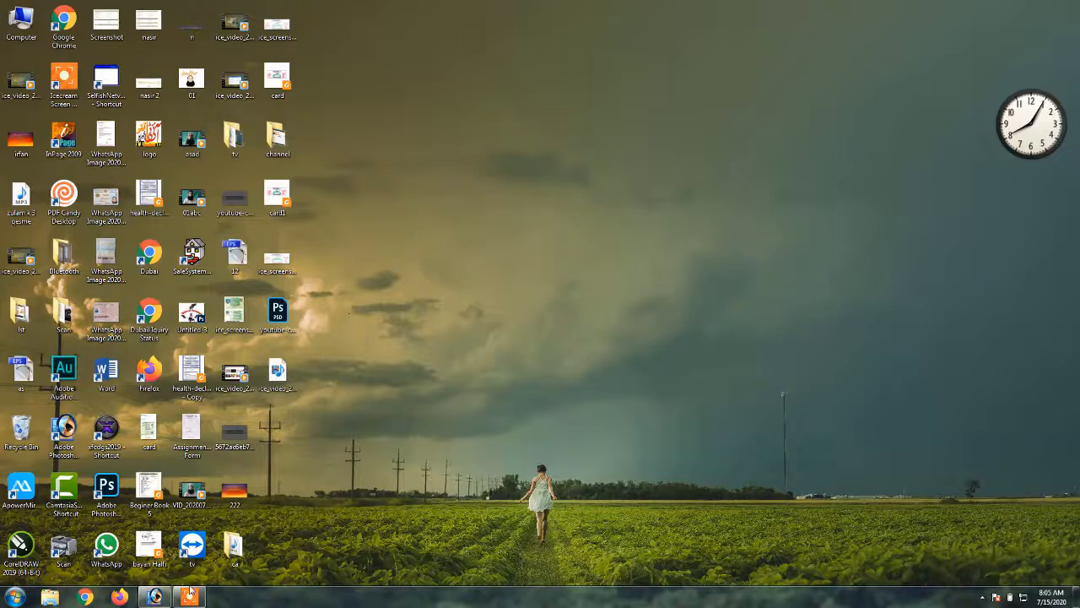
Look over the banner size template in Photoshop and the finished sample channel banner saved on the desktop
click(155, 596)
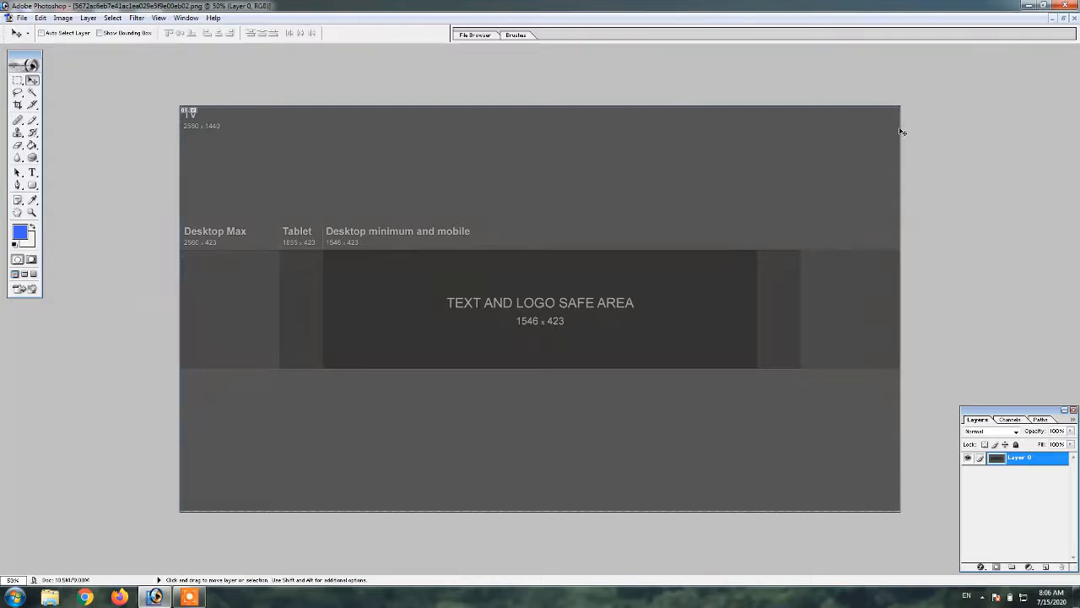
click(1027, 7)
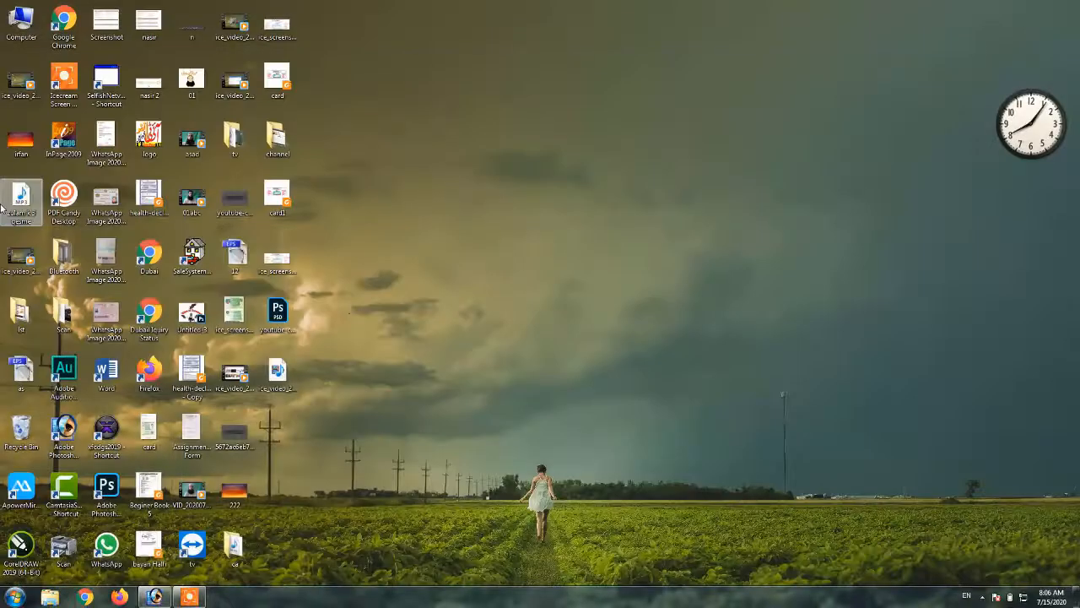
double_click(23, 143)
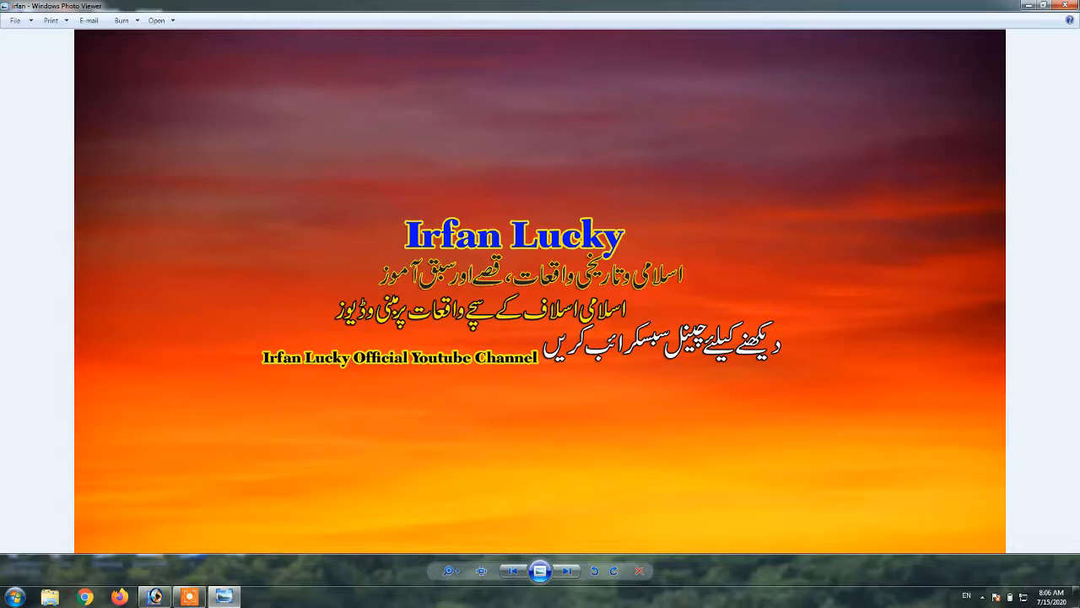
click(1028, 6)
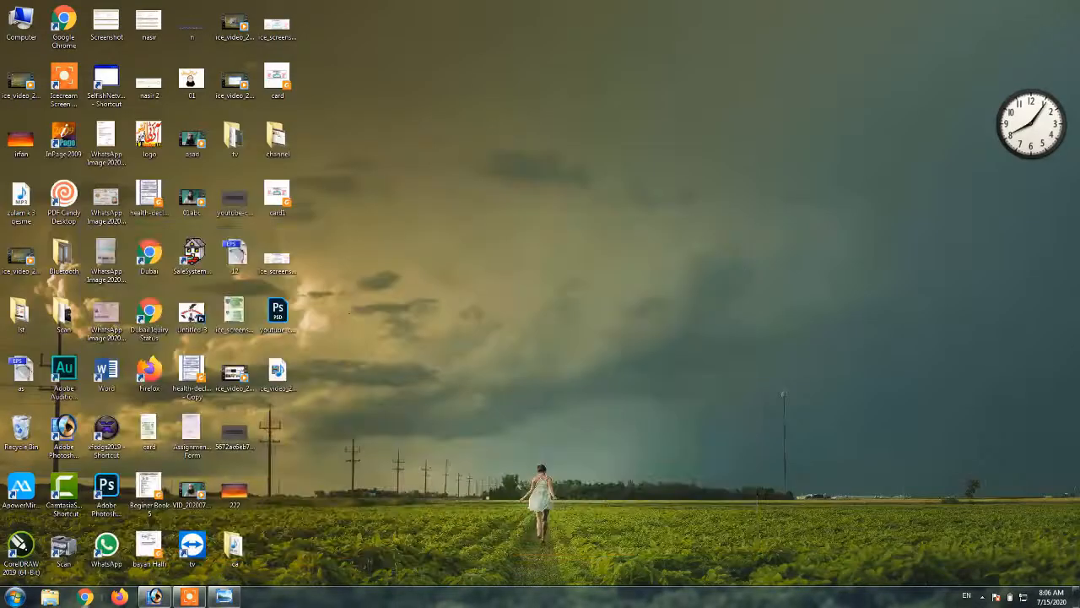
click(155, 596)
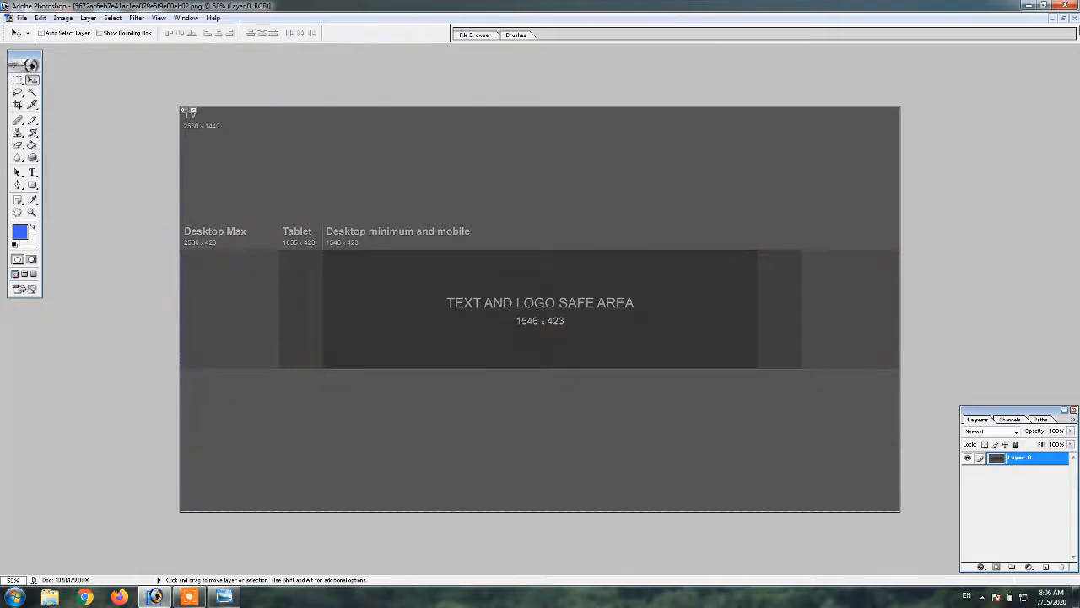
click(1029, 7)
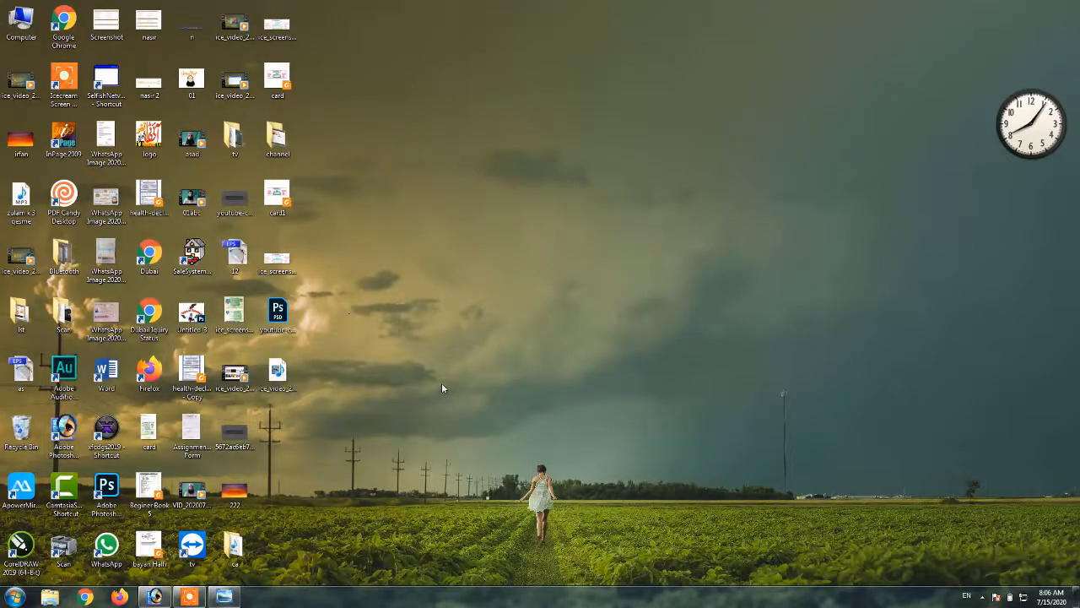
Open 222.jpg from the desktop in Photoshop beside the template and examine its banner layout
drag(235, 496, 511, 313)
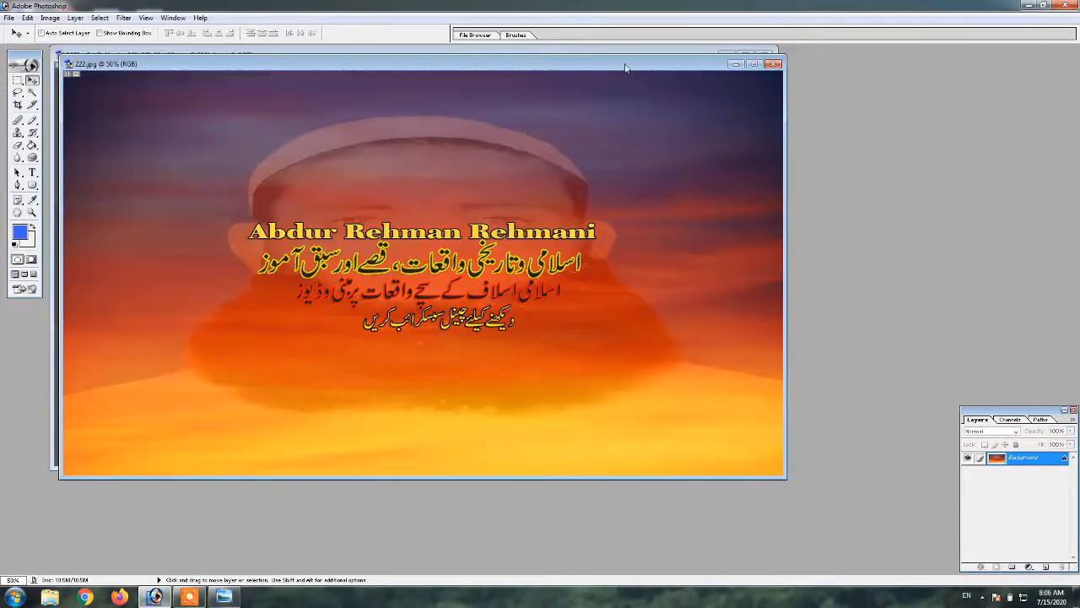
drag(625, 67, 698, 65)
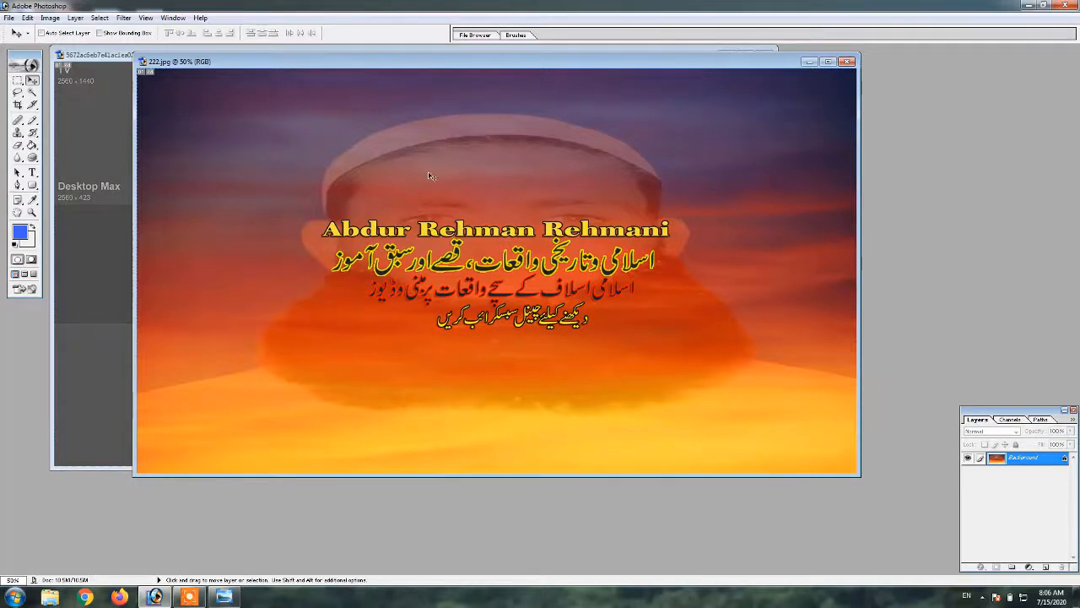
click(706, 272)
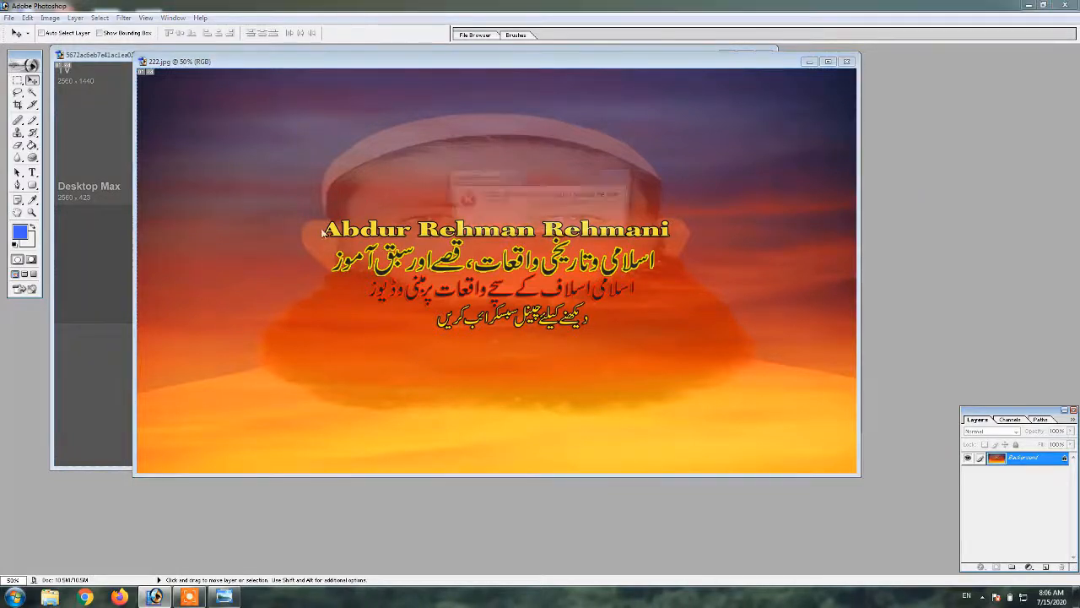
click(549, 229)
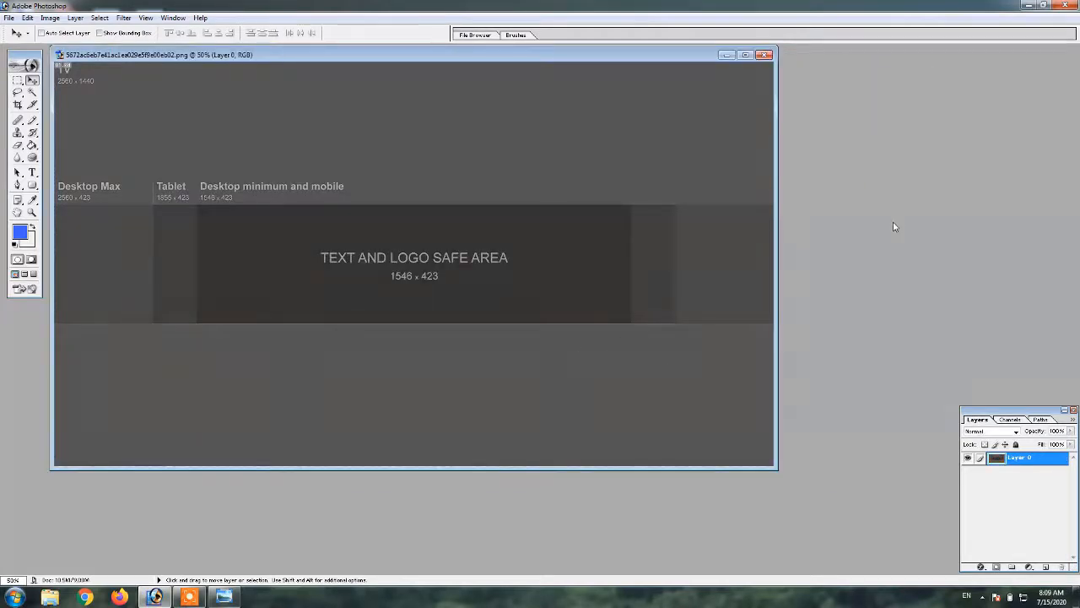
Open the sunset image background-3104413_1920.jpg from the Downloads folder
key(ctrl+o)
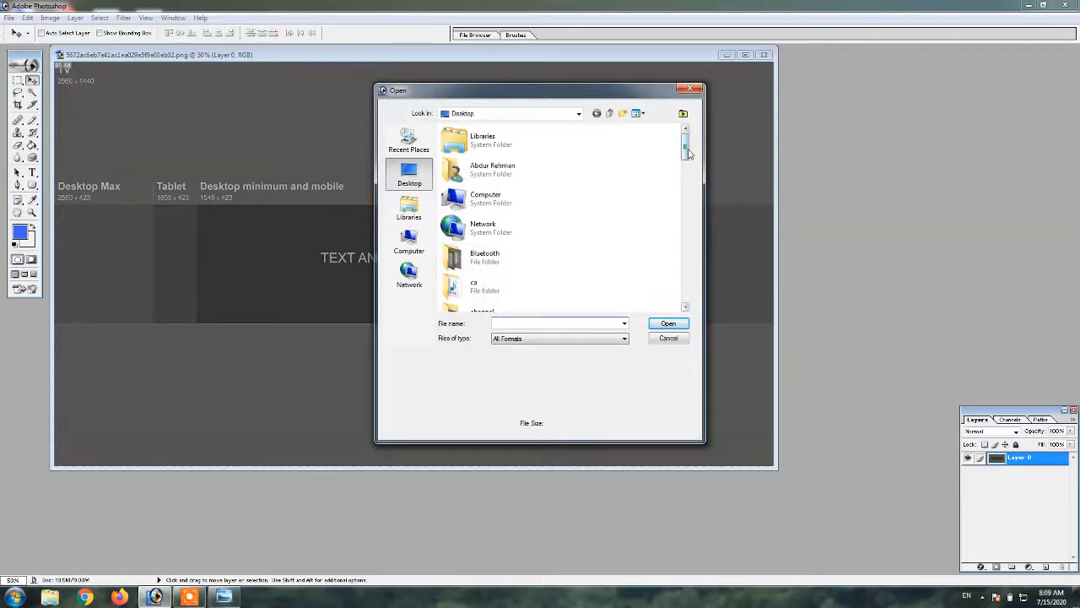
click(404, 248)
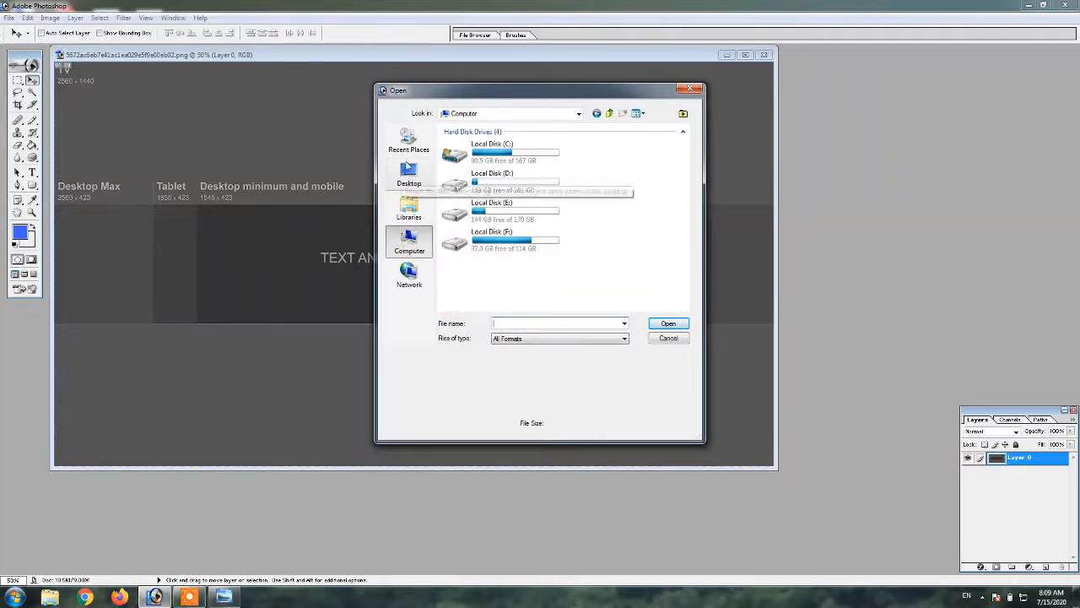
click(408, 141)
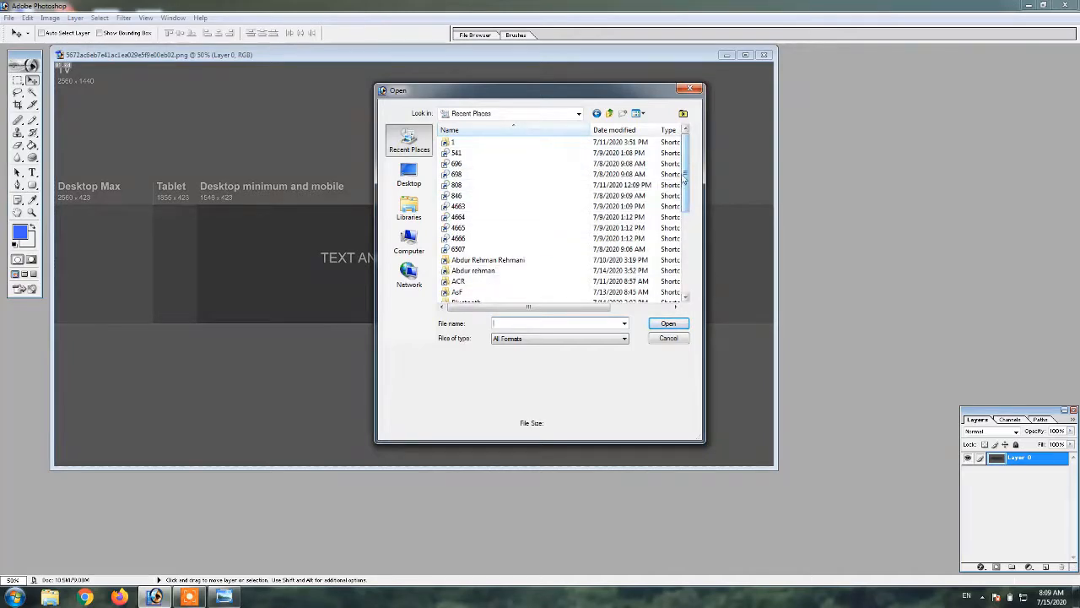
drag(685, 179, 692, 198)
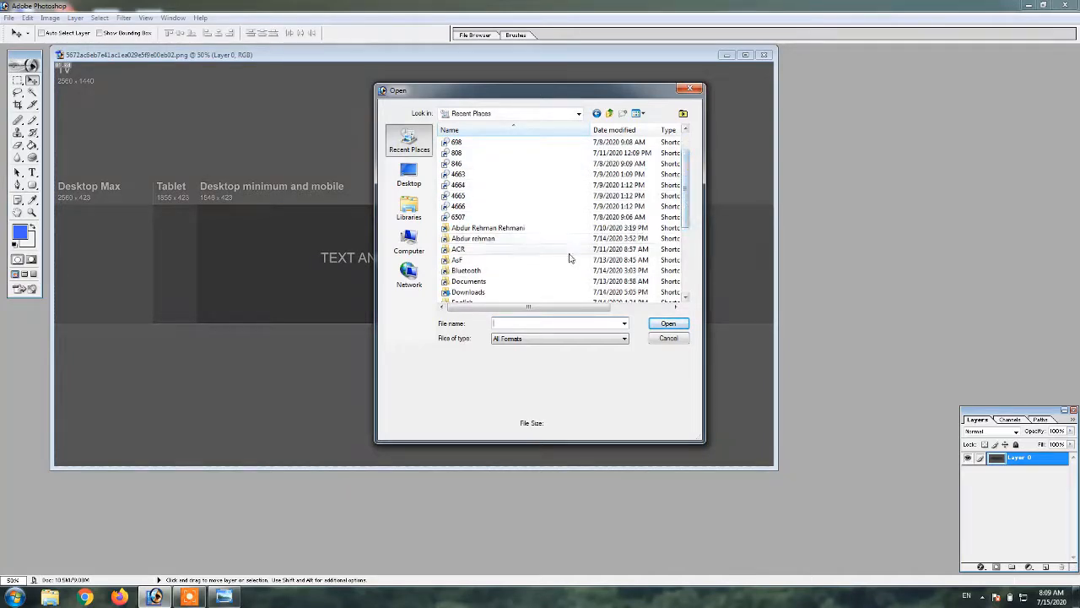
double_click(488, 292)
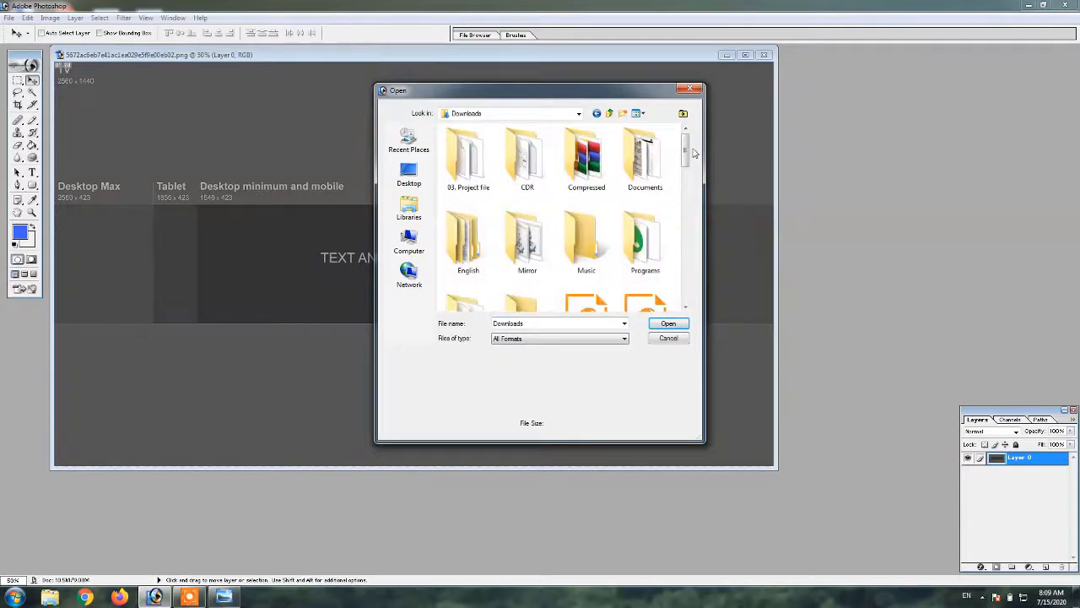
drag(693, 152, 690, 289)
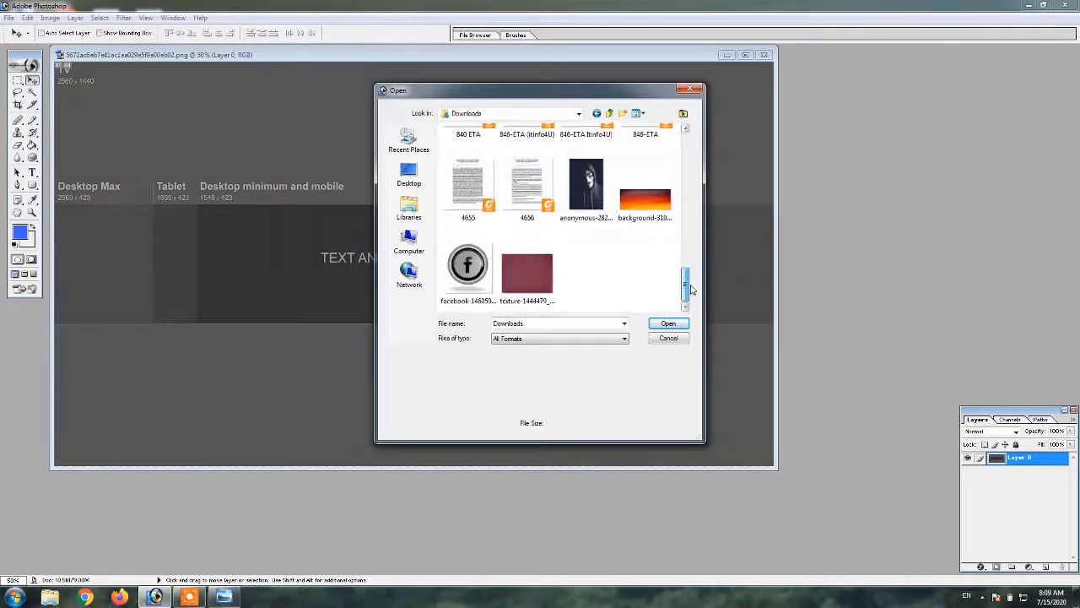
double_click(645, 198)
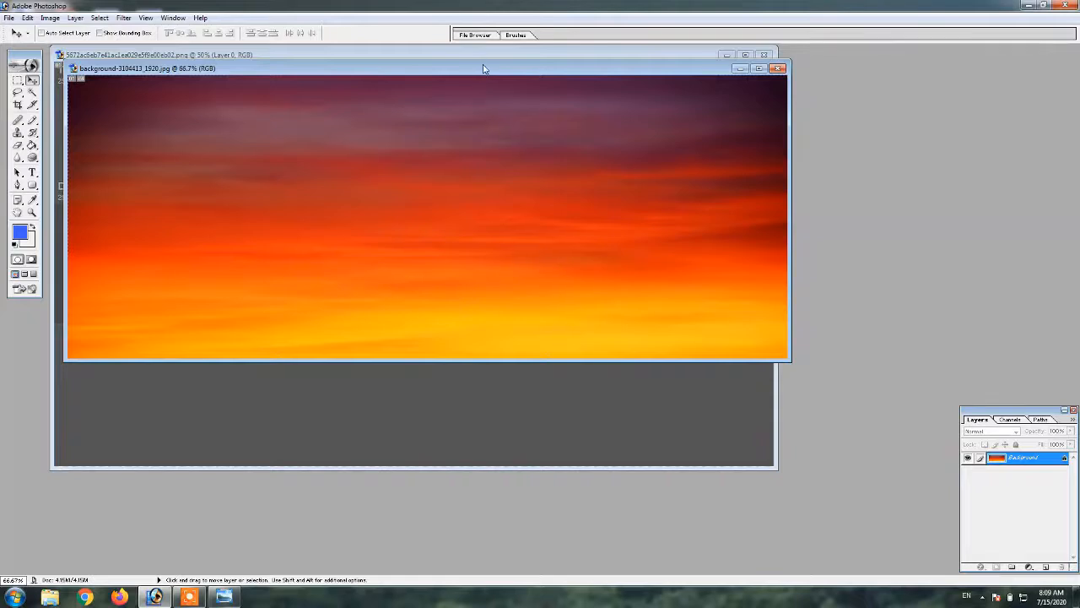
Copy the sunset image into the banner template and scale it to fill the 1546 x 423 text and logo safe area
drag(483, 68, 949, 166)
drag(806, 263, 420, 264)
key(ctrl+t)
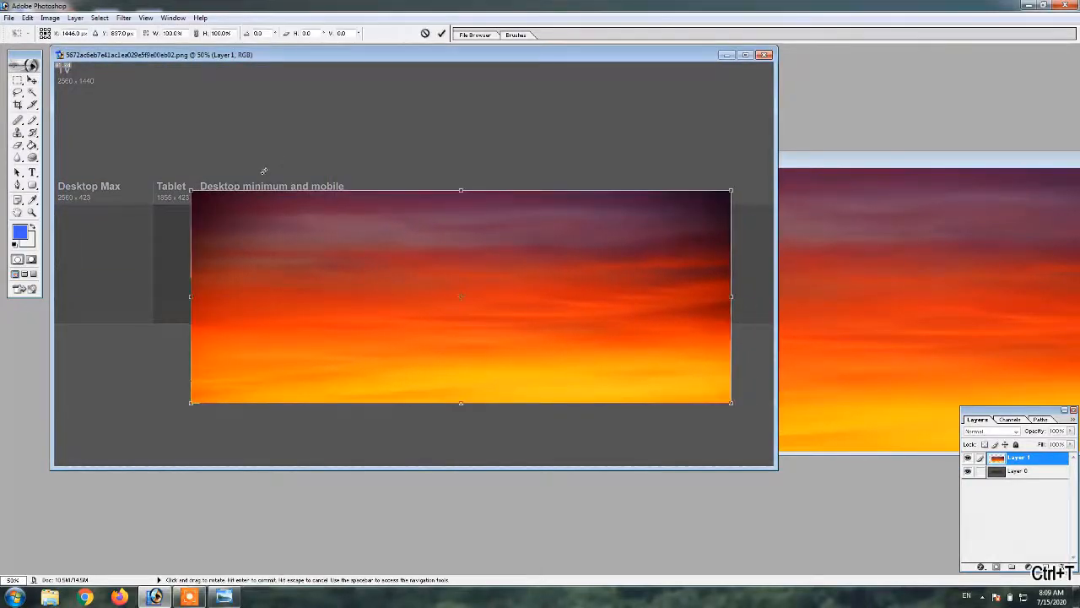
drag(190, 190, 389, 268)
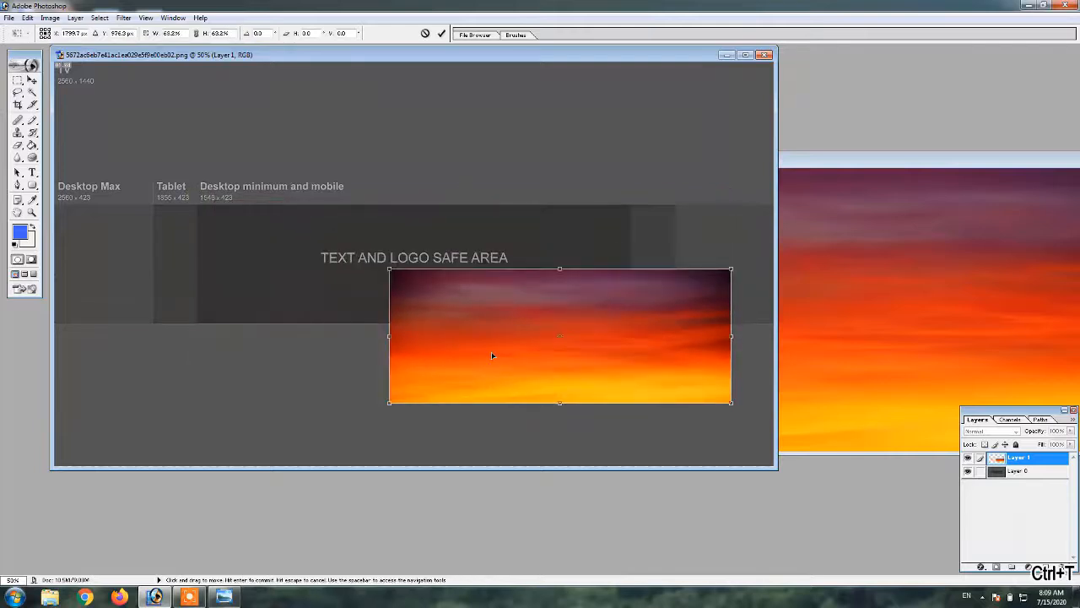
drag(493, 355, 300, 292)
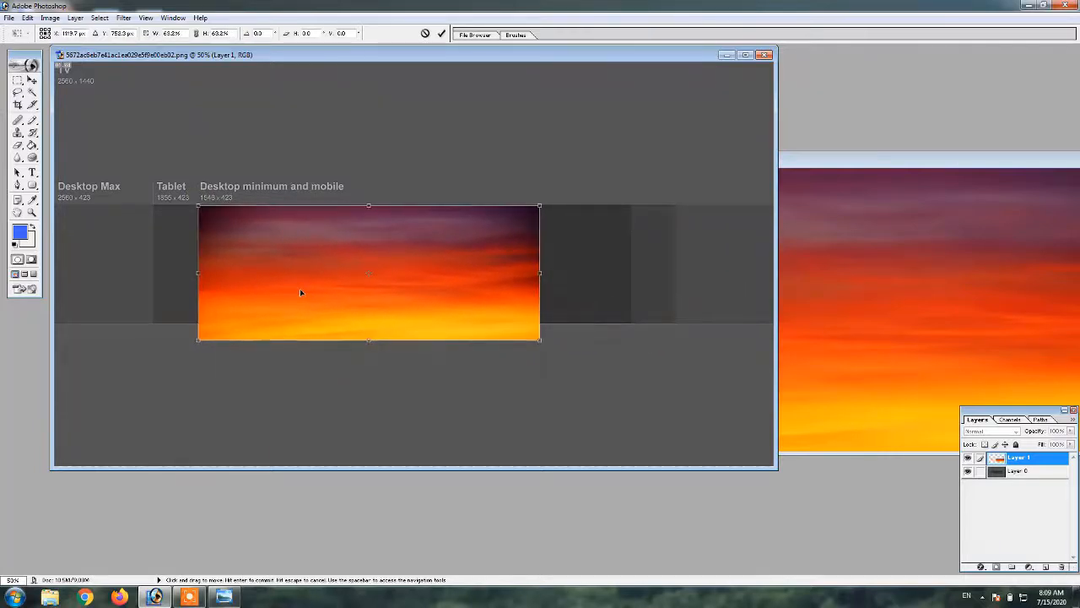
drag(540, 340, 496, 323)
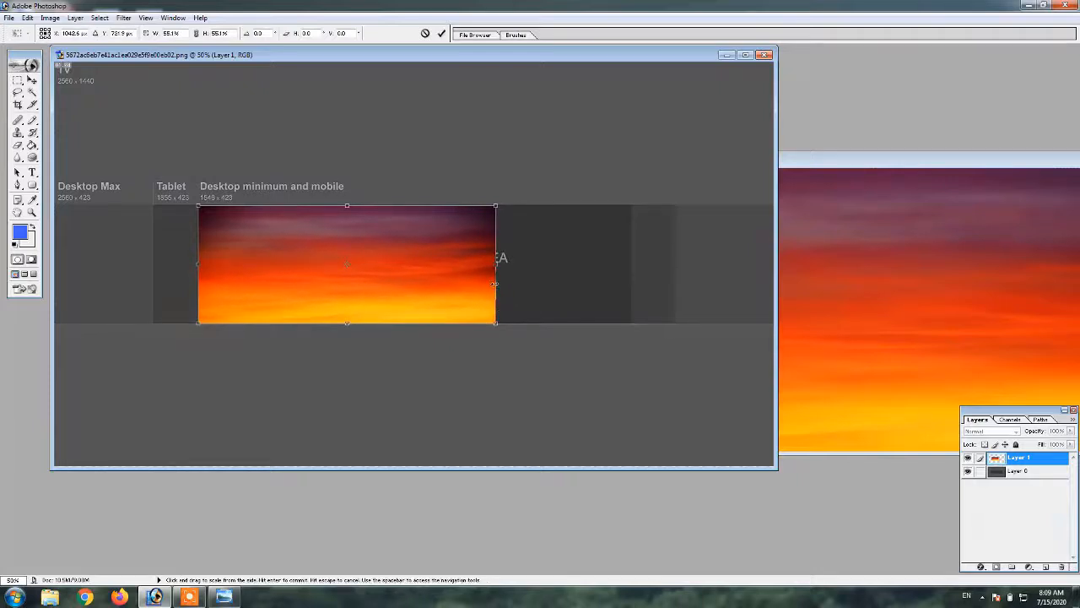
drag(495, 269, 630, 280)
click(441, 33)
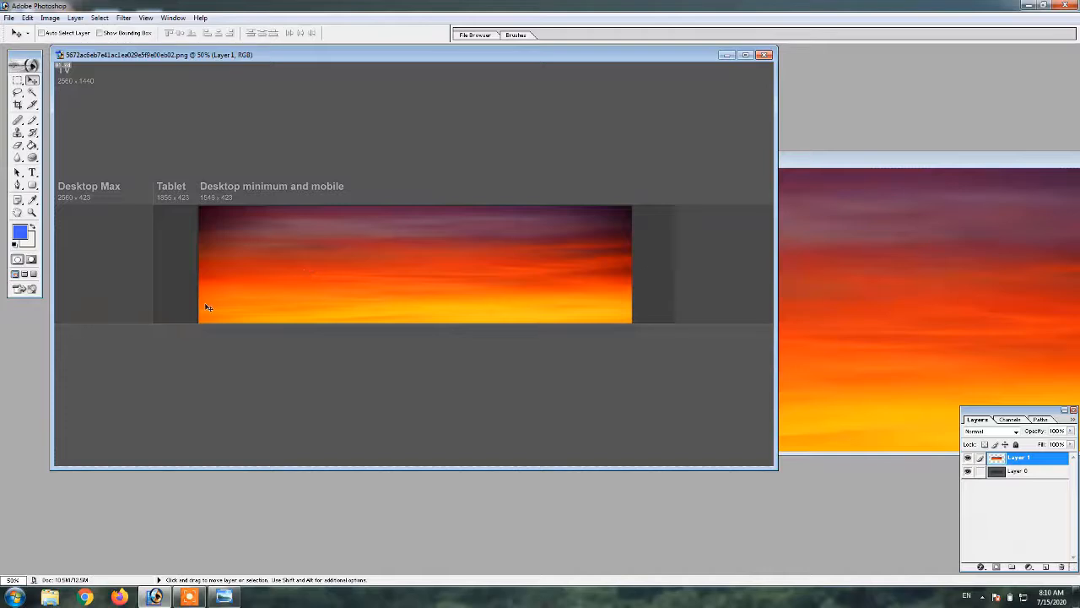
Add the channel owner's full name as yellow 72 pt text across the upper part of the sunset strip
click(32, 173)
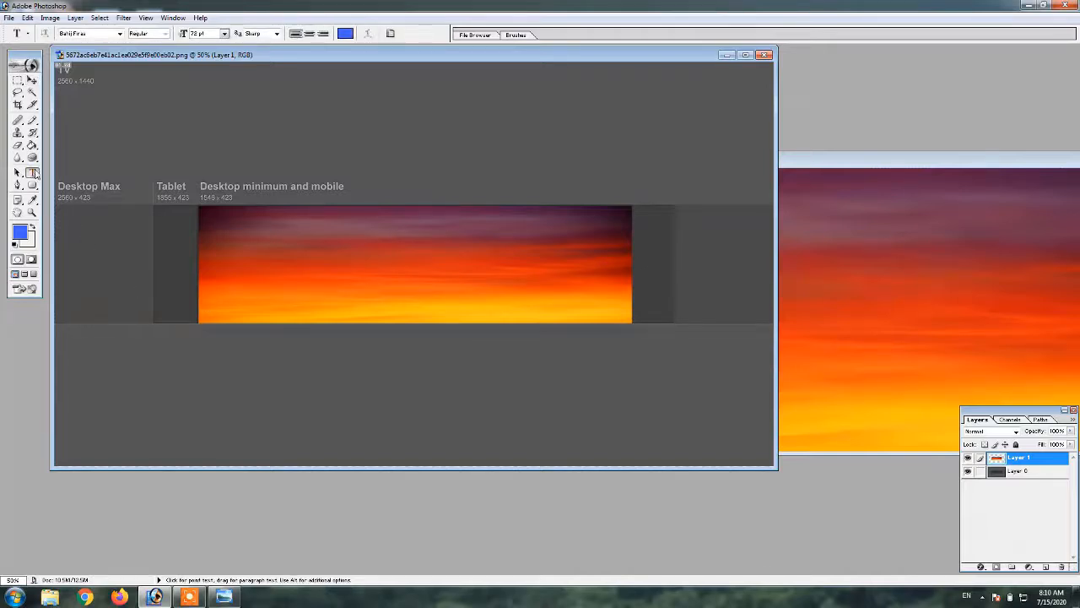
click(346, 32)
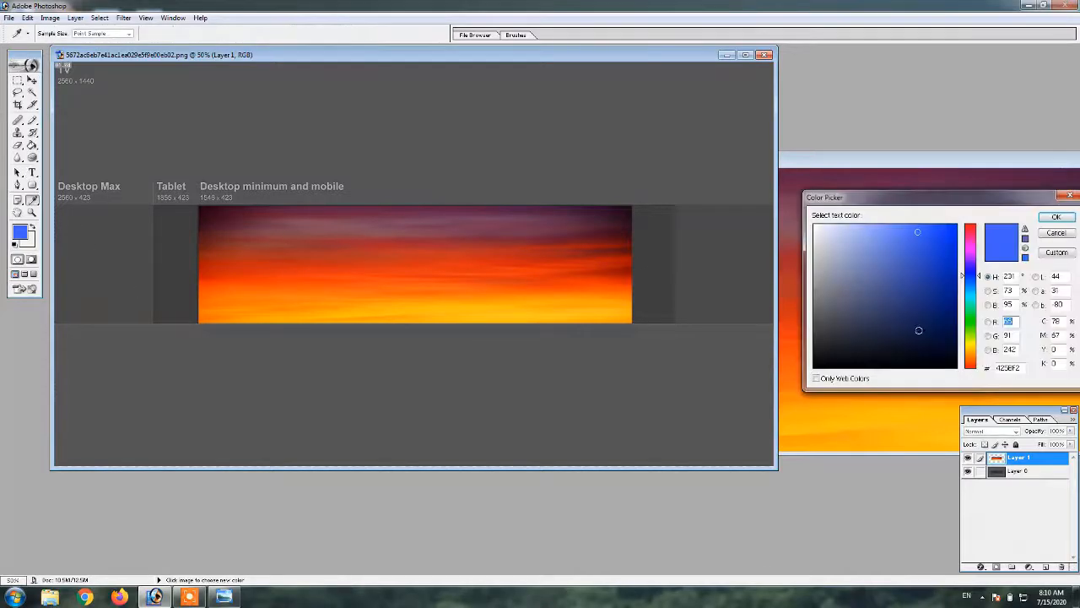
click(971, 344)
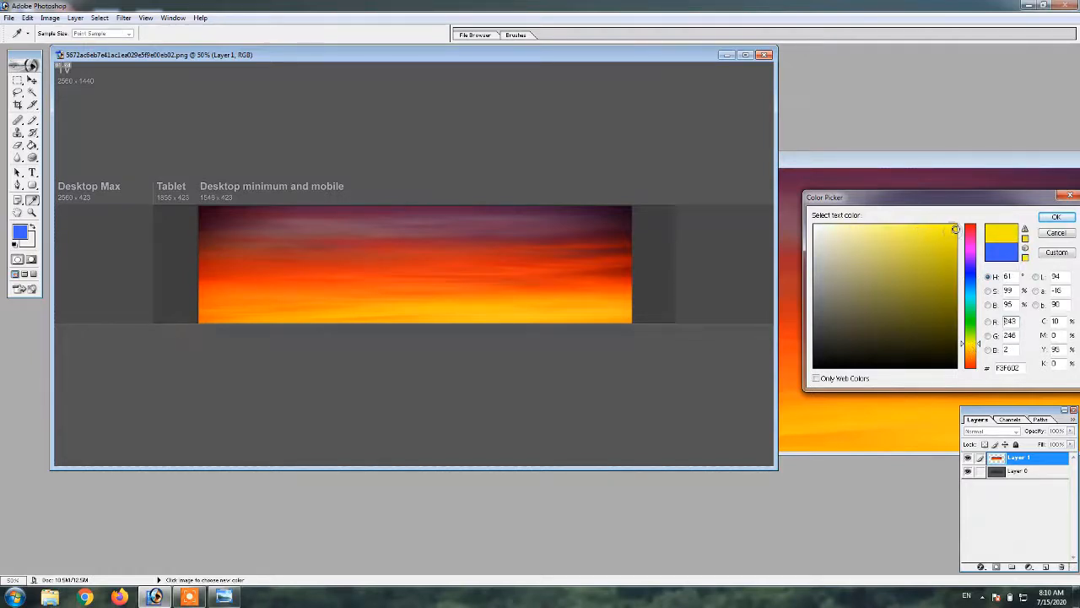
click(1055, 216)
click(326, 234)
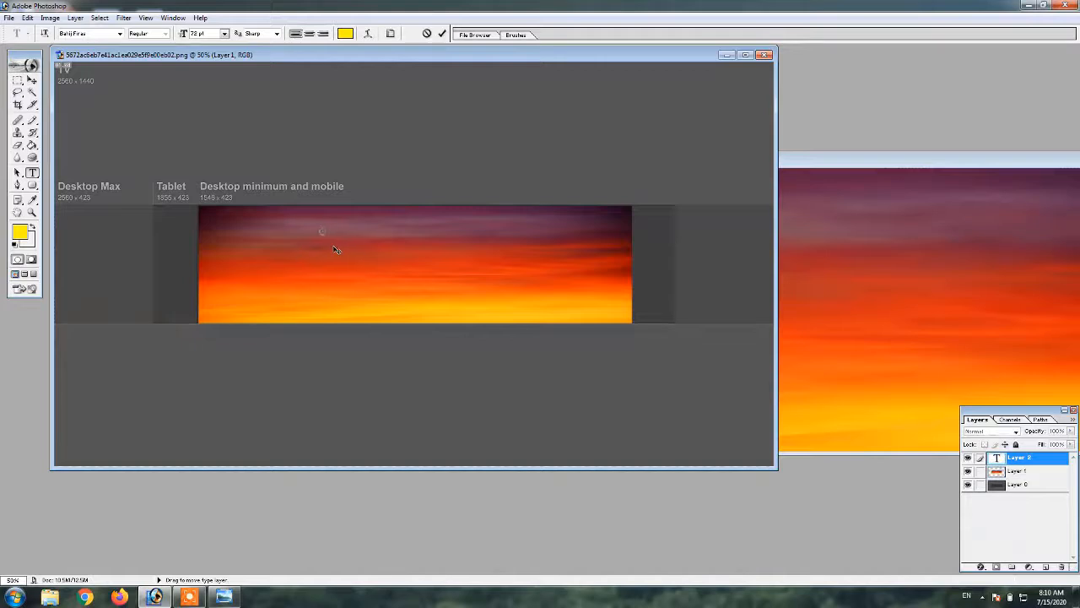
text(Abdur Rehman Reh)
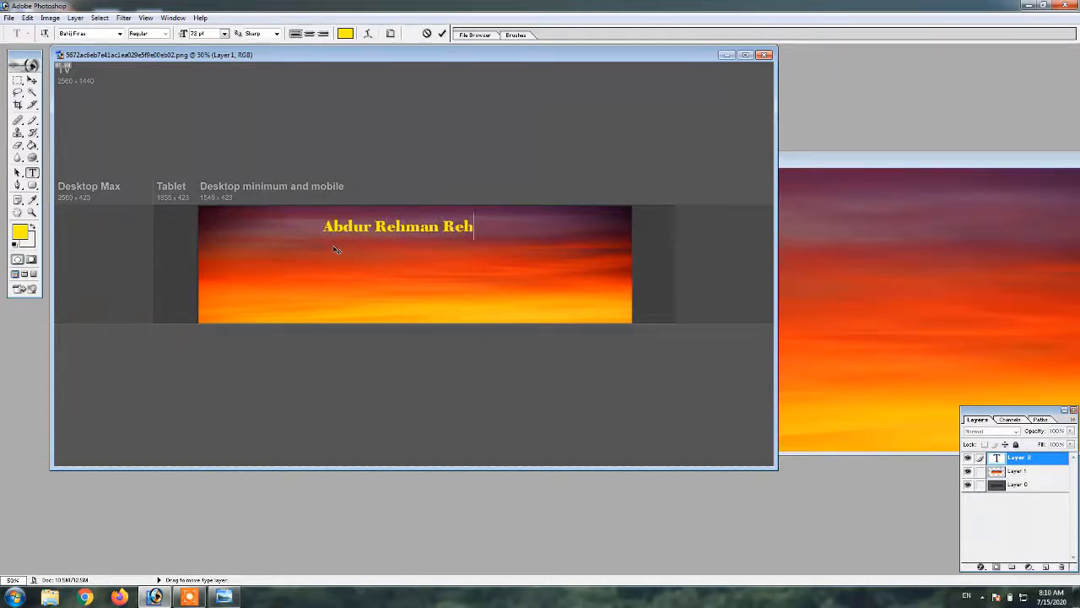
text(ami)
key(BackSpace)
text(mani)
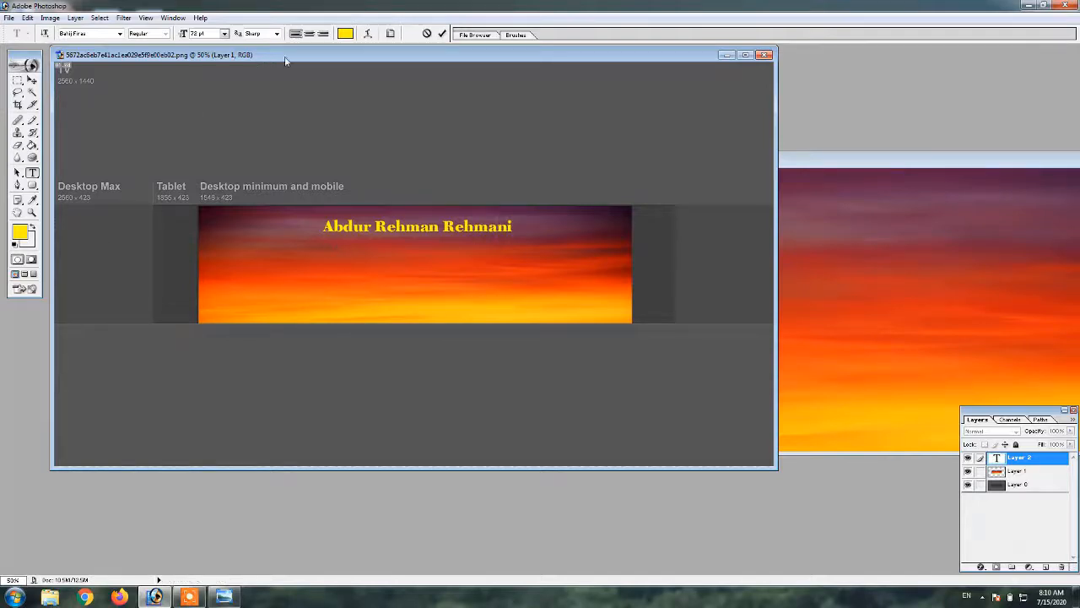
click(441, 34)
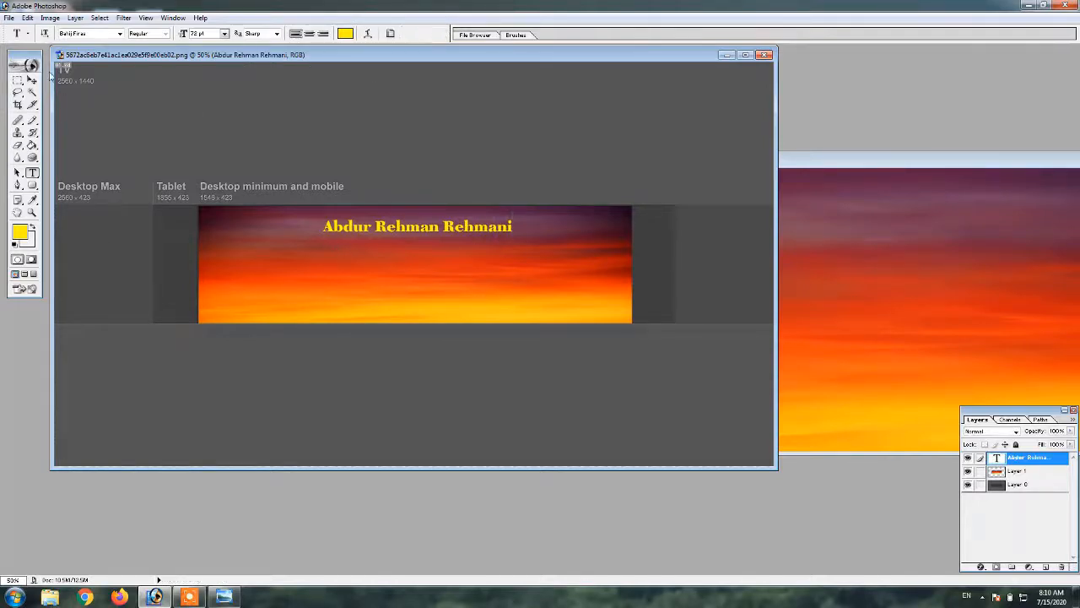
Enlarge the name text to about 136% and move it to the upper middle of the sunset strip
click(32, 80)
key(ctrl+t)
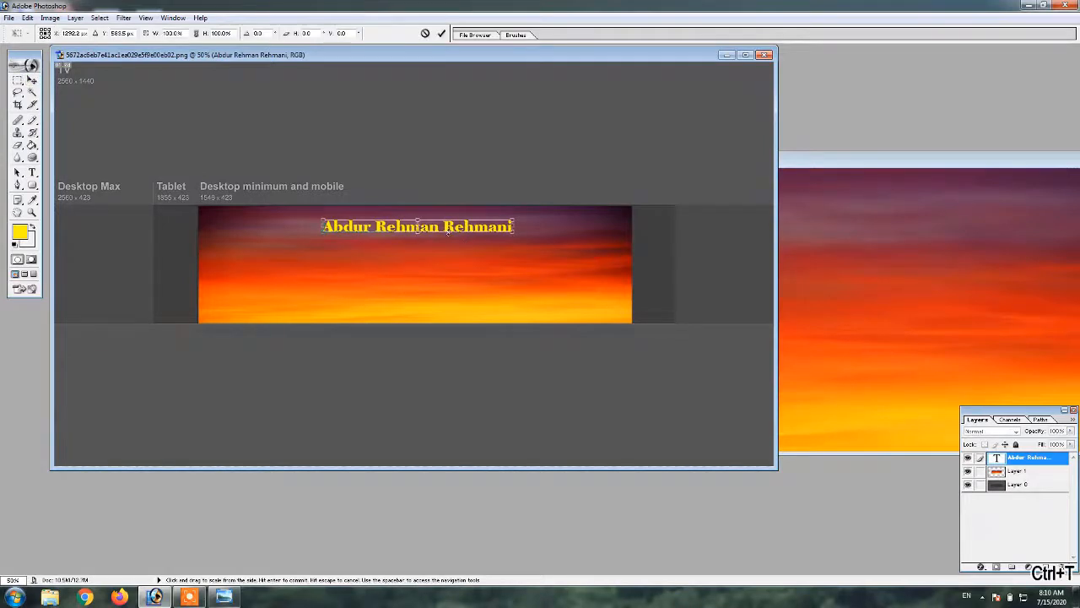
drag(512, 235, 581, 238)
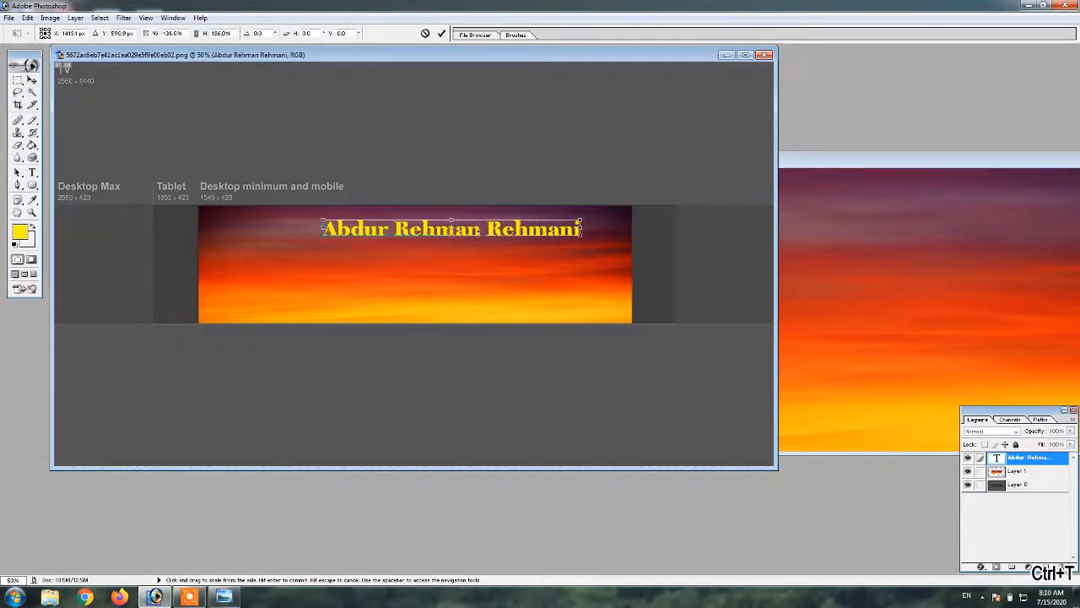
drag(467, 230, 418, 223)
click(440, 32)
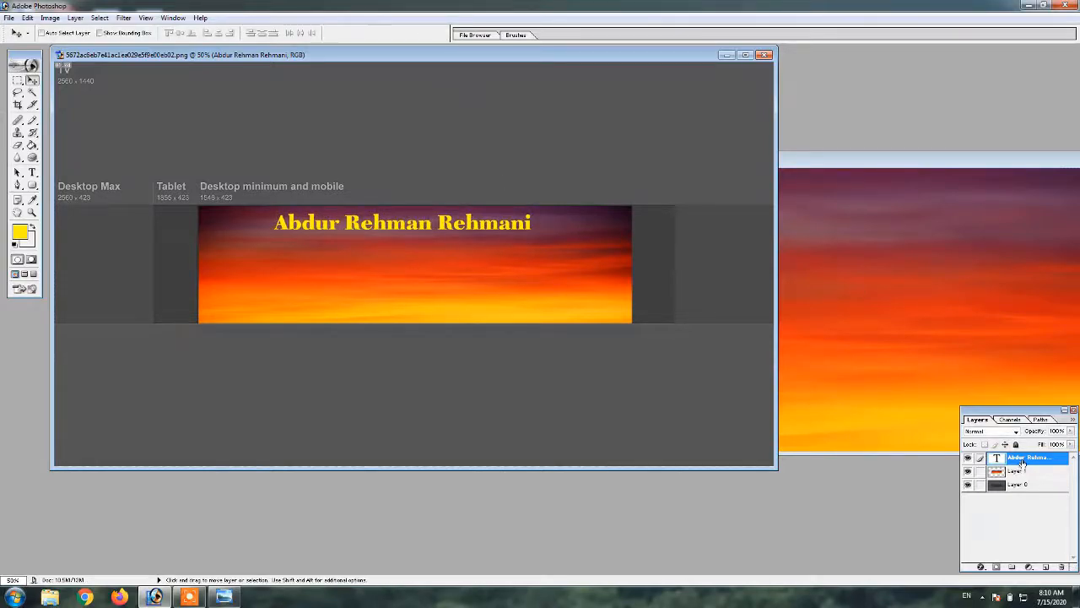
Give the channel name text a black 3 px outside stroke and a drop shadow
double_click(1022, 458)
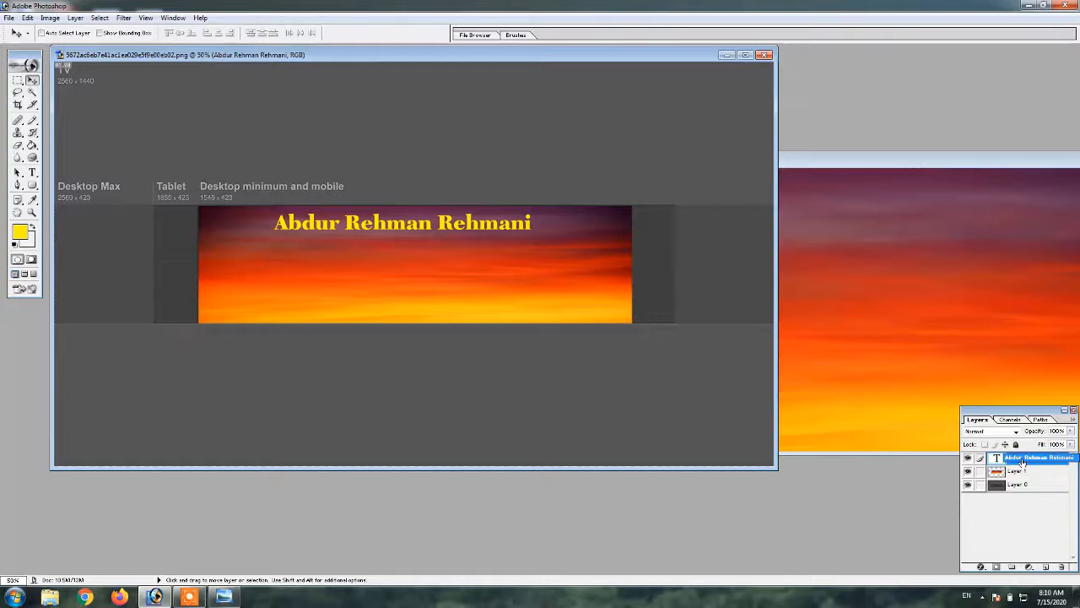
right_click(1023, 460)
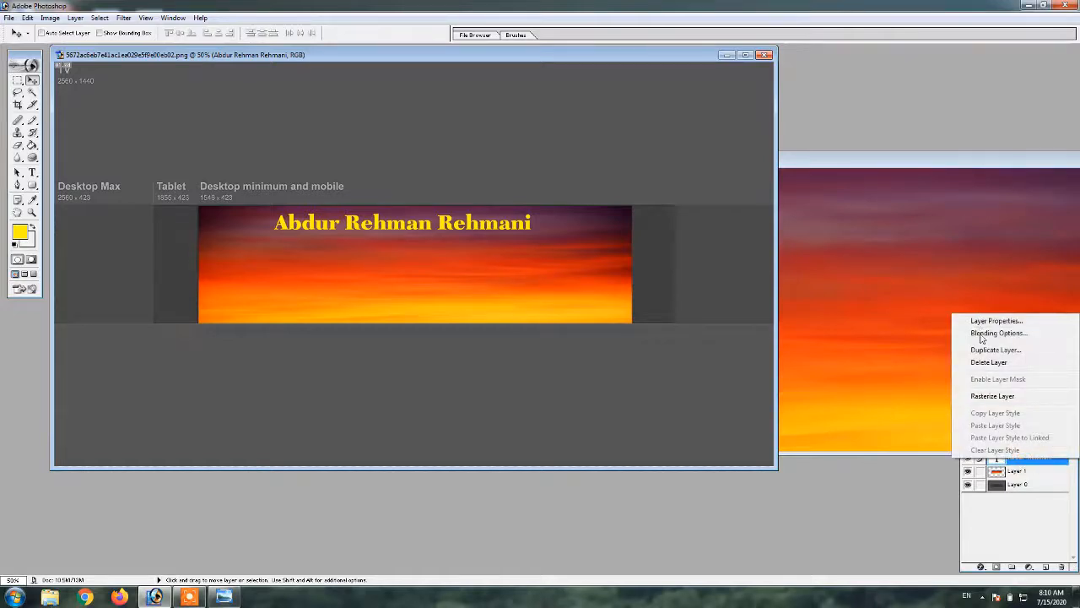
click(980, 334)
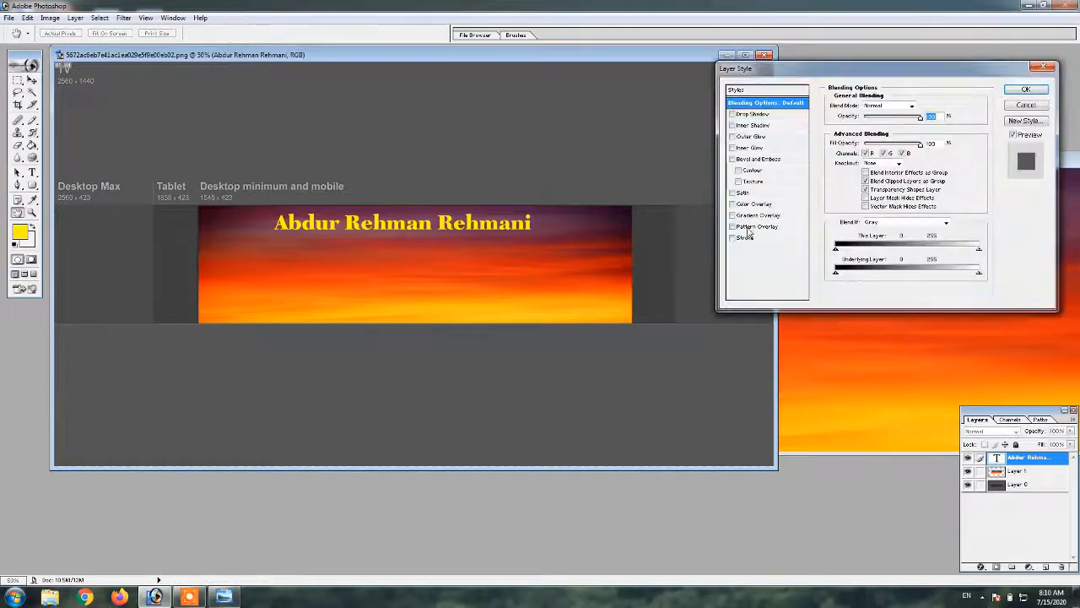
click(744, 239)
click(855, 171)
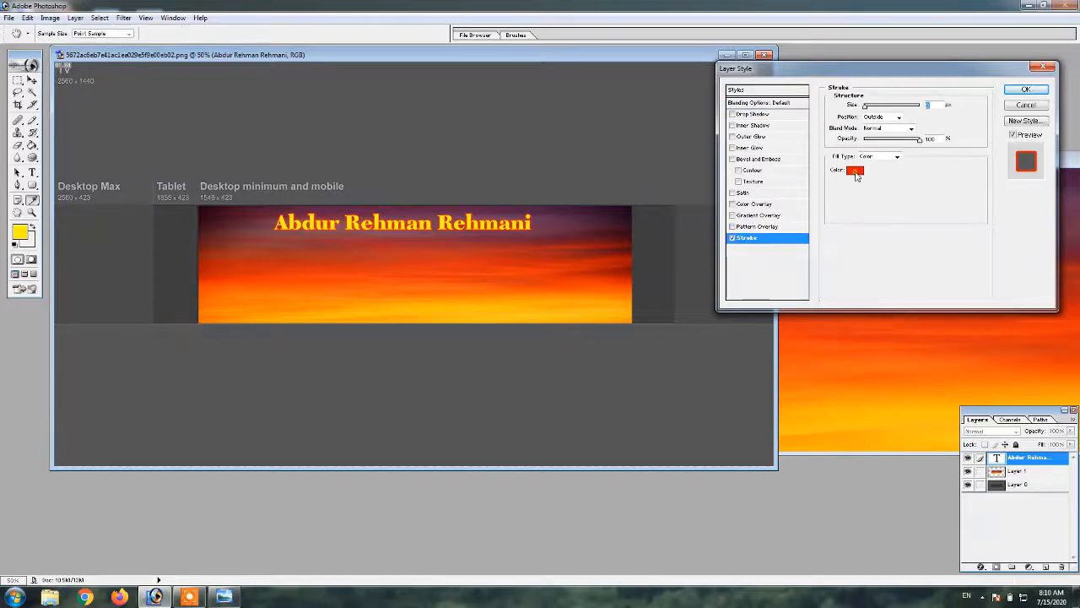
click(815, 365)
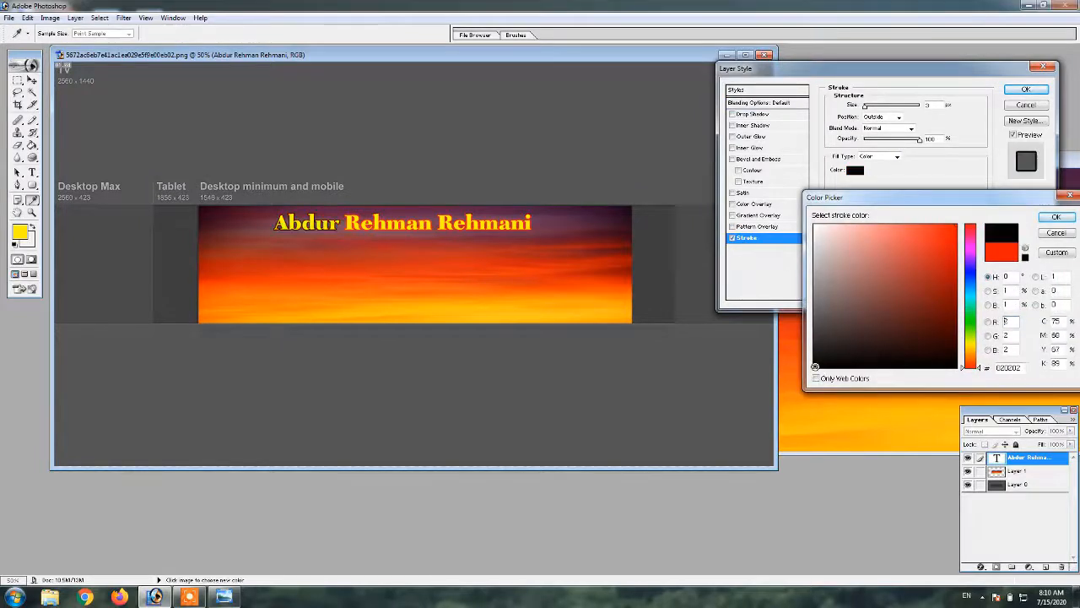
click(1056, 217)
click(733, 113)
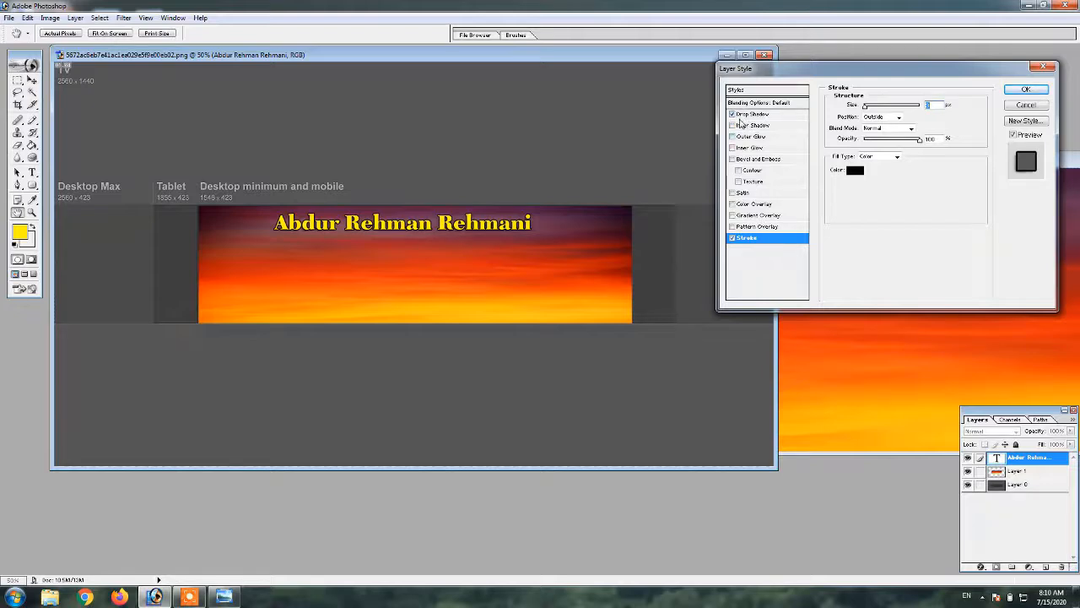
click(1031, 88)
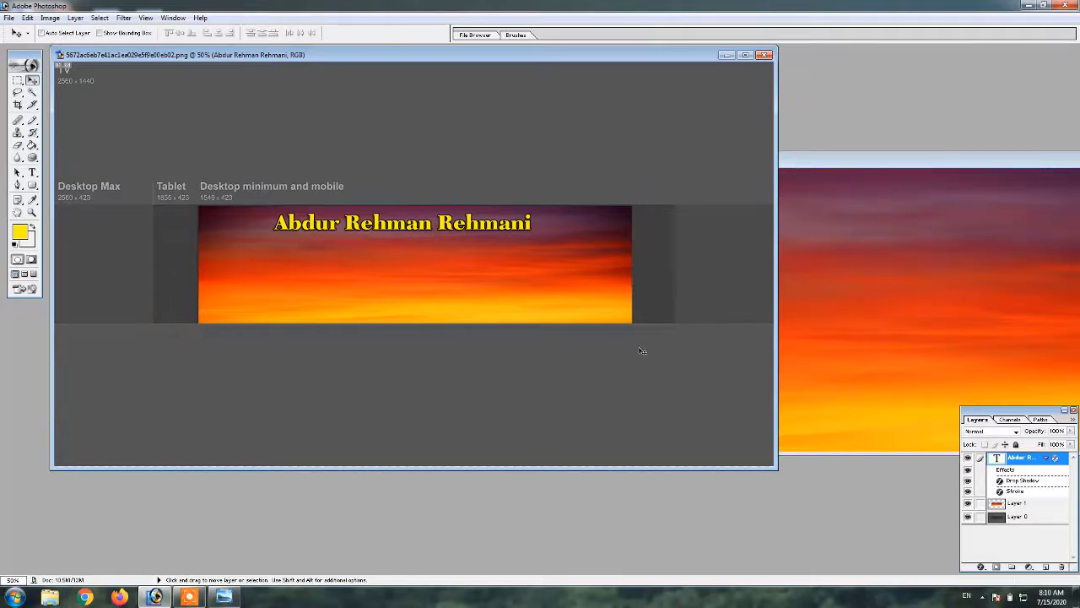
Open 12.eps from the desktop, rasterized in CMYK Color, and copy its three-line Urdu text into the banner
click(1028, 5)
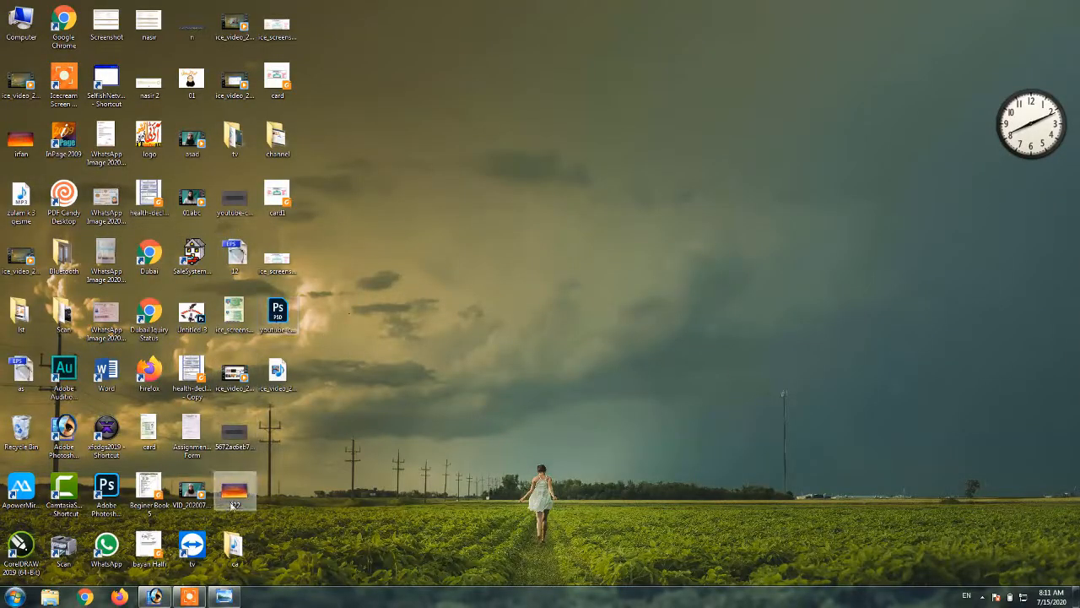
double_click(234, 253)
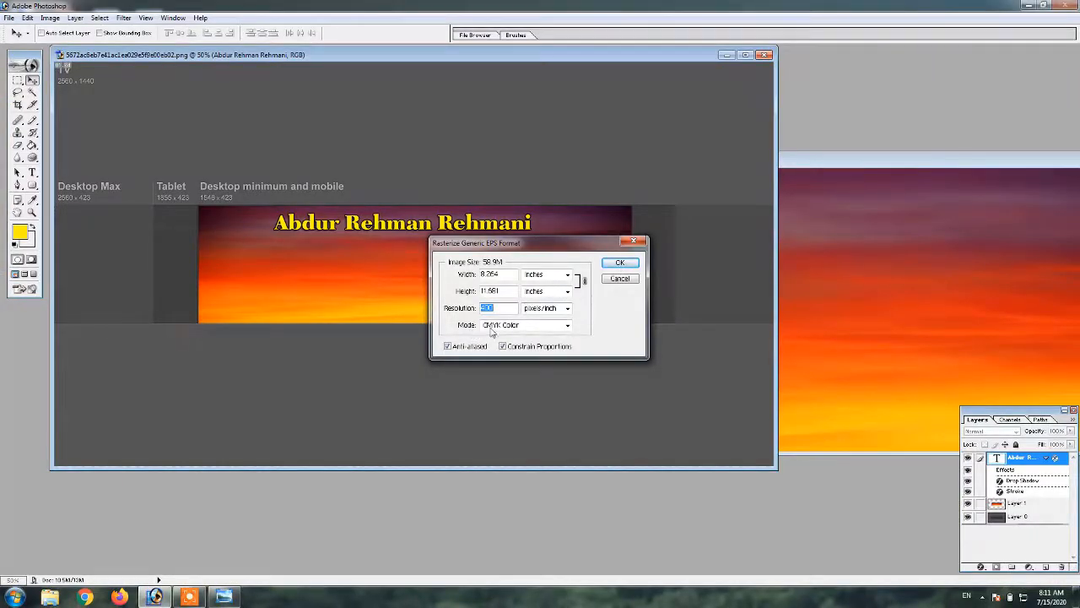
click(620, 265)
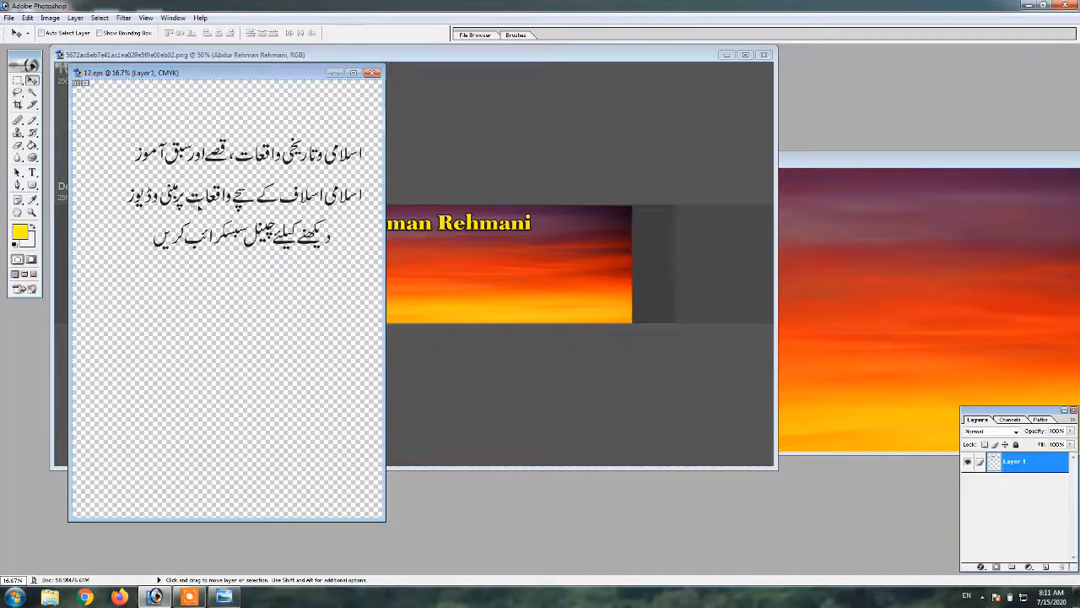
drag(199, 207, 371, 330)
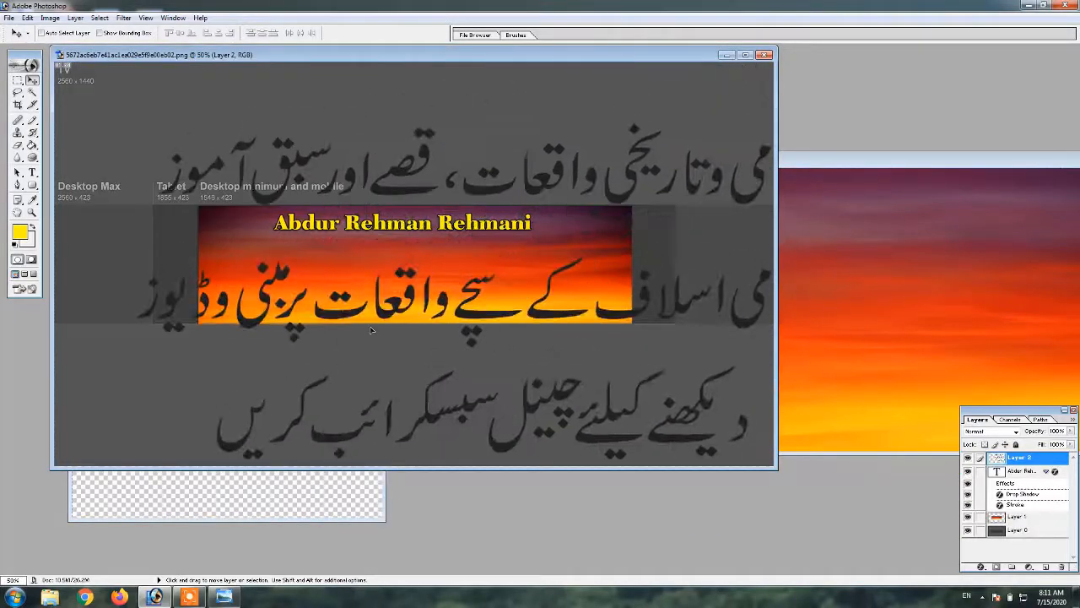
Scale the Urdu text proportionally to about 31.4% and place it centrally beneath the channel name
click(745, 56)
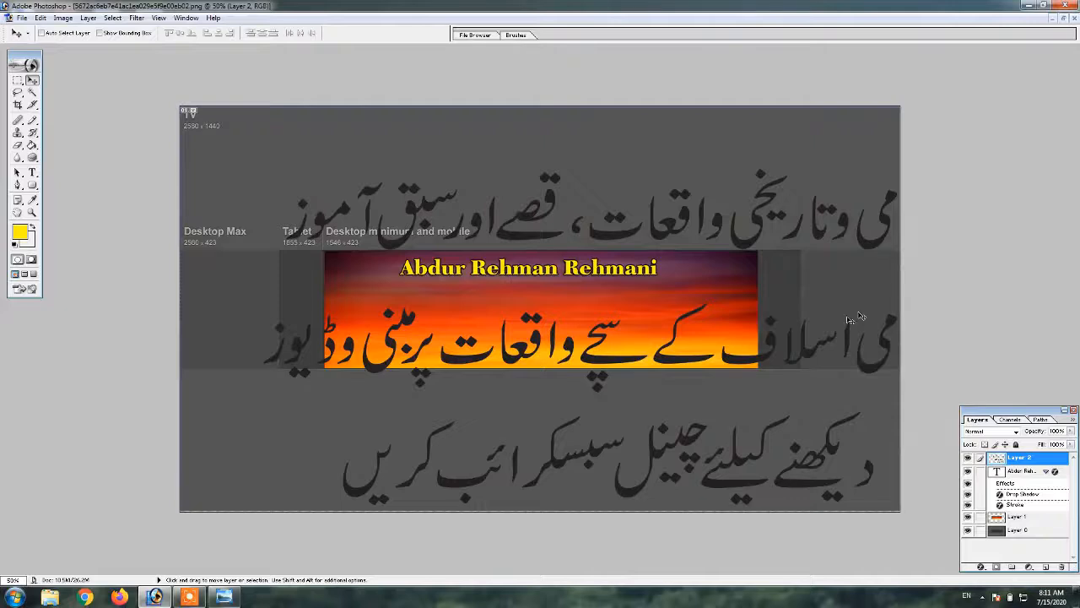
key(ctrl+t)
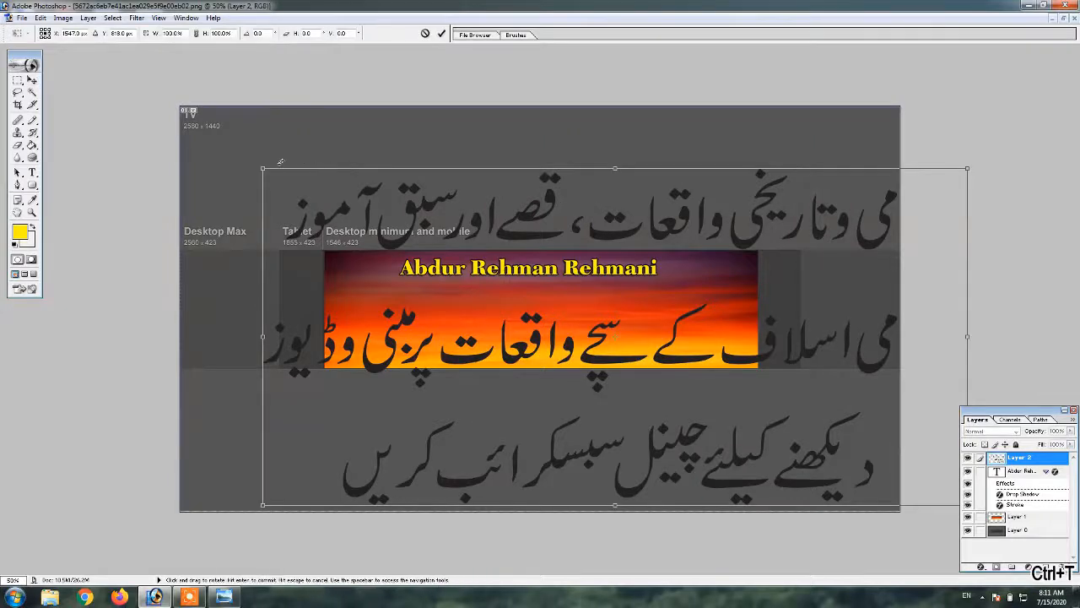
drag(279, 176, 760, 406)
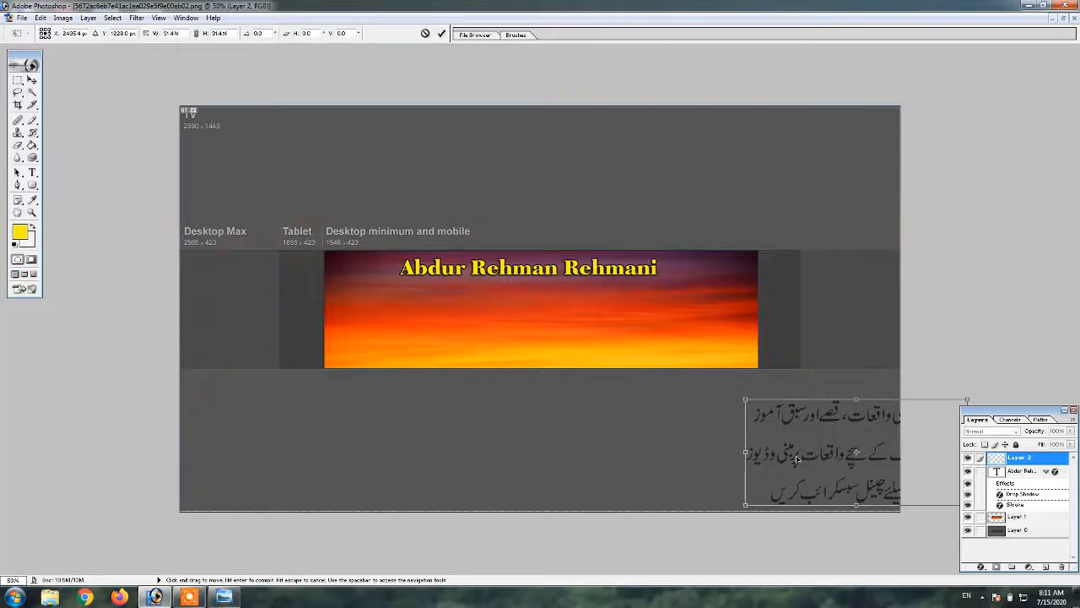
drag(796, 455, 471, 338)
click(441, 35)
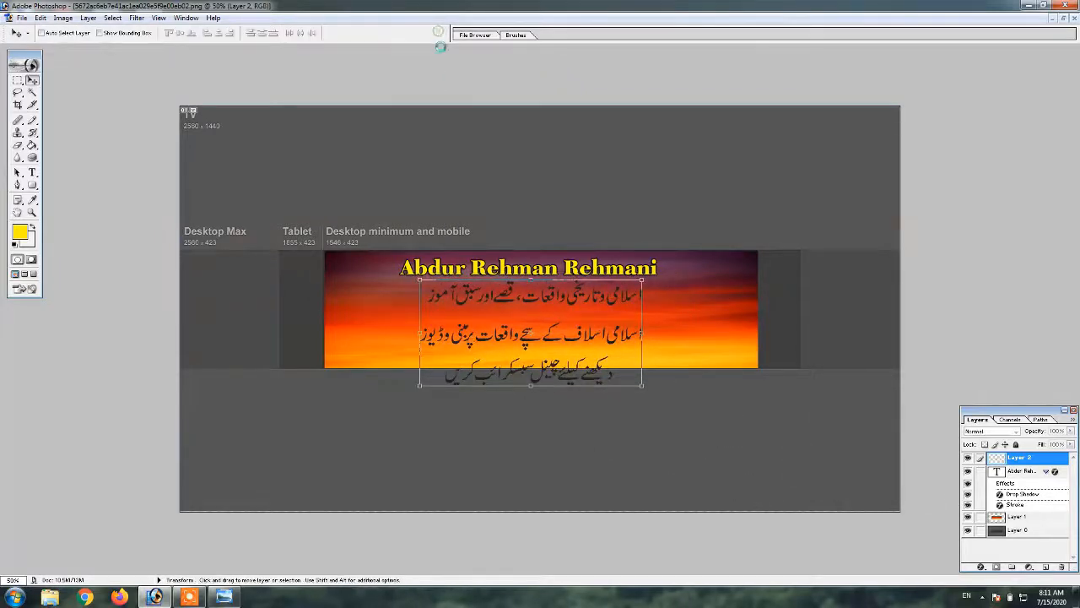
Select the second line of the Urdu text with a rectangular marquee and move it up close beneath the first line
key(z)
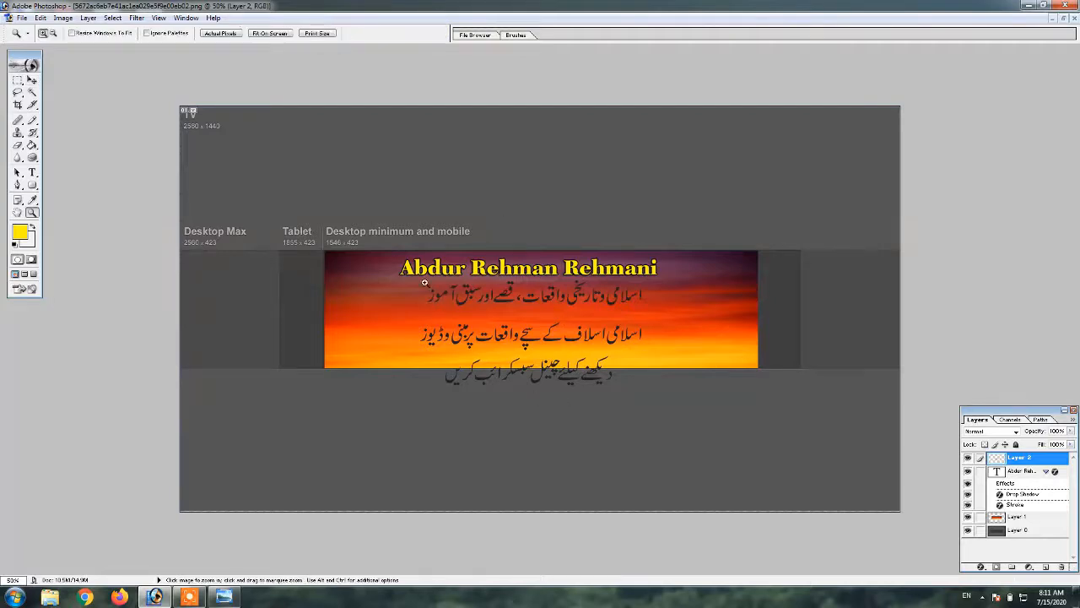
drag(681, 419, 699, 419)
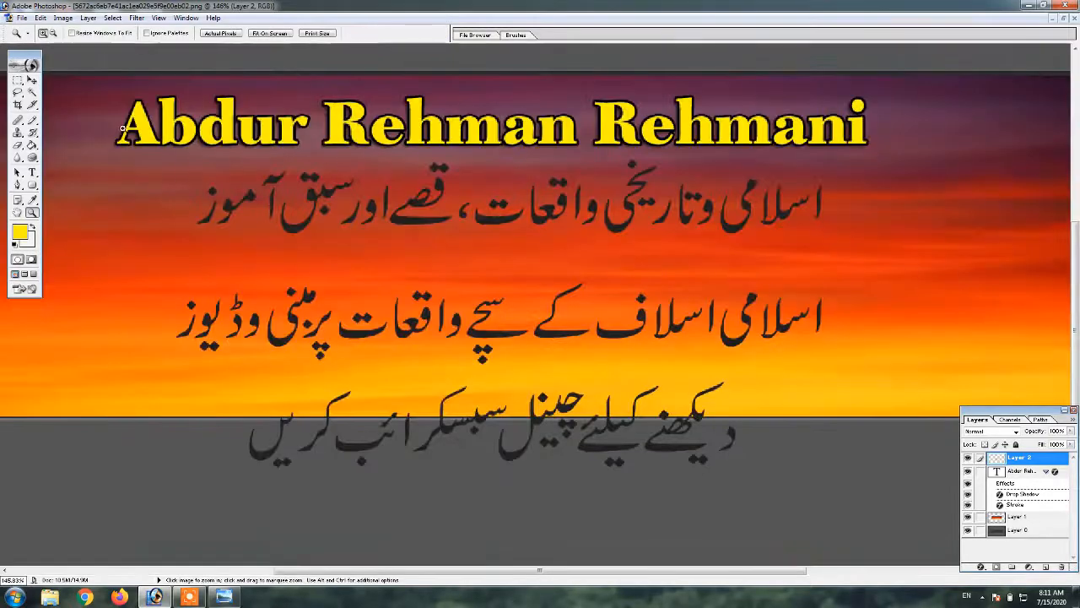
click(33, 81)
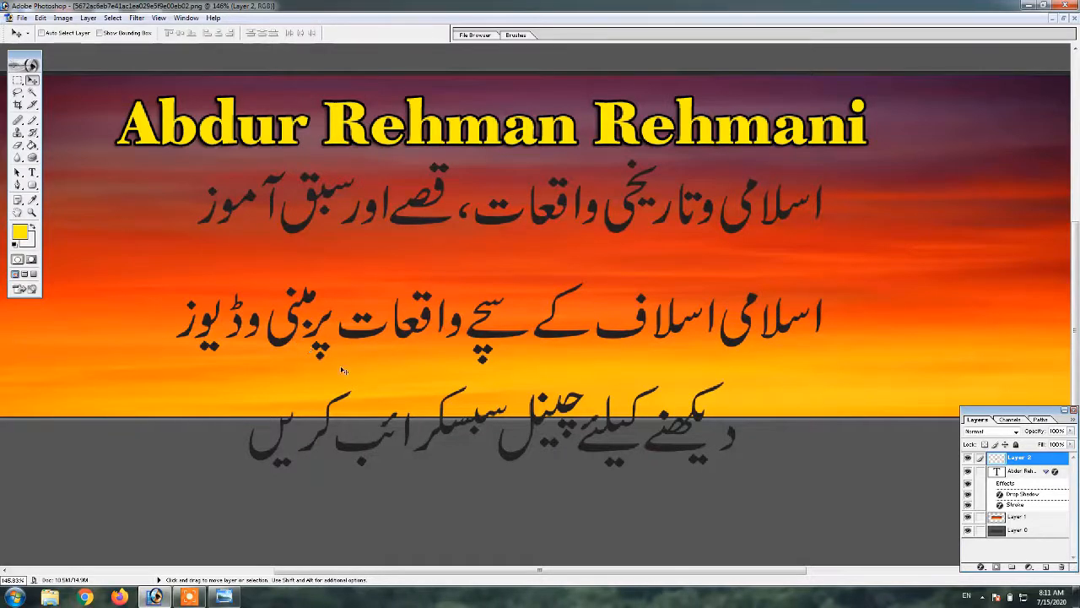
click(17, 81)
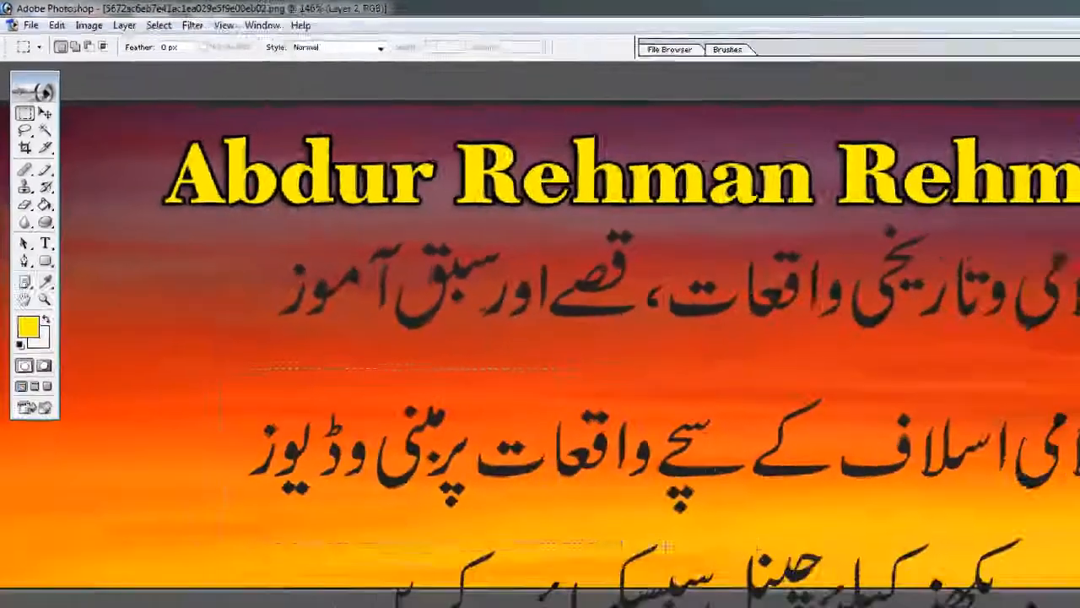
drag(157, 261, 813, 381)
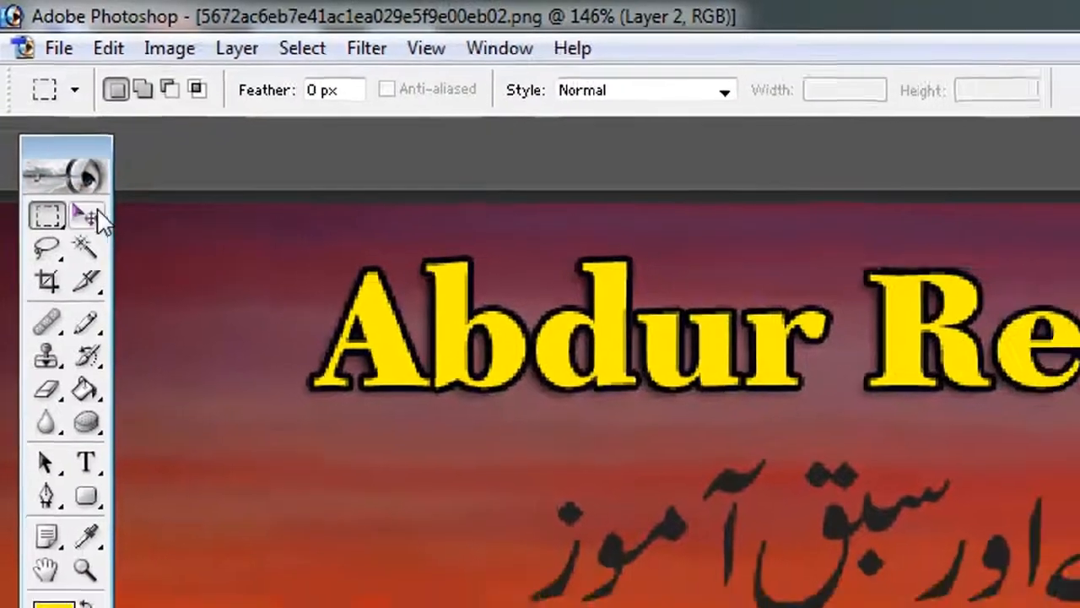
click(93, 235)
key(Up)
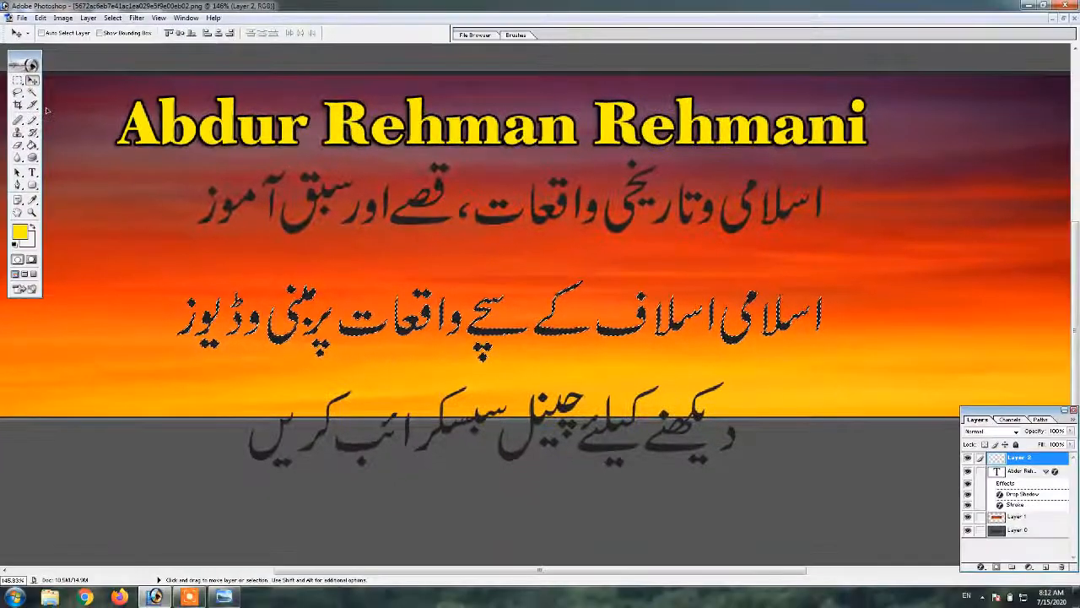
key(shift+Up)
key(shift+Up)
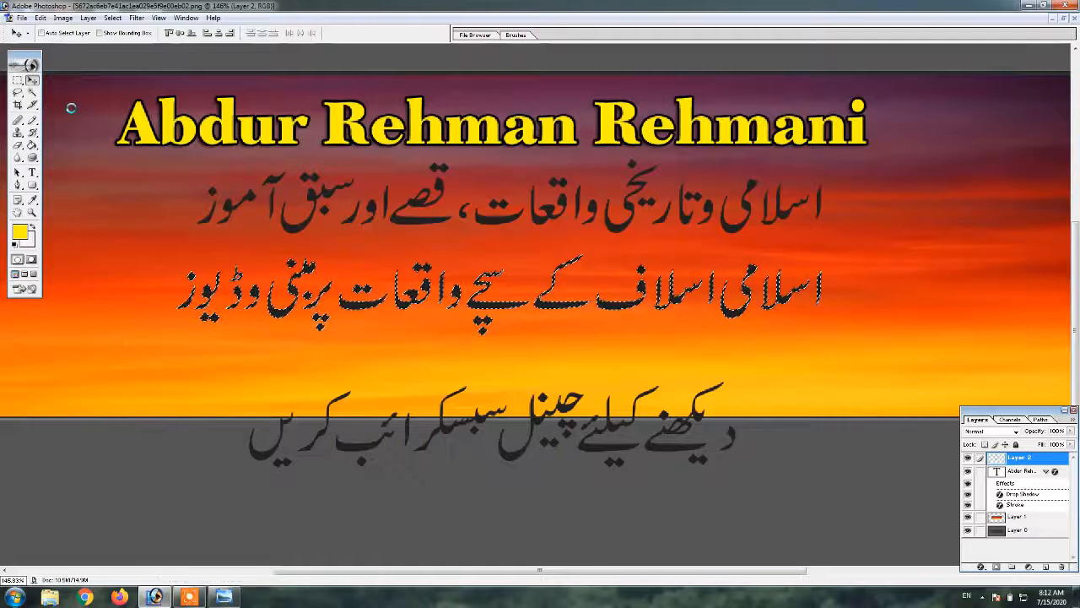
key(shift+Up)
key(Up)
key(Up)
key(Up)
key(Up)
key(Up)
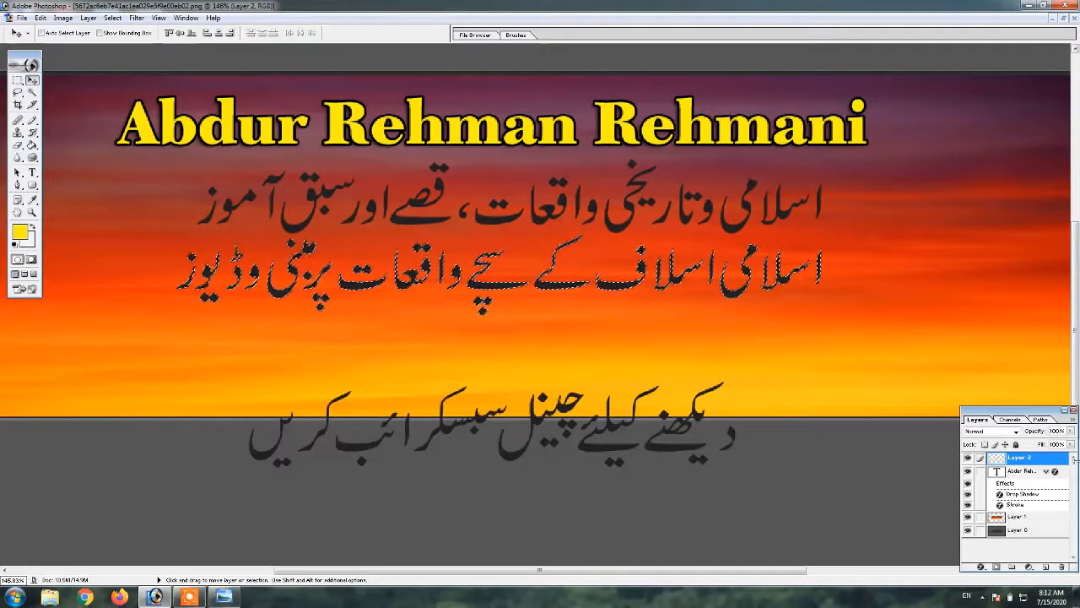
Fill letters of the selected second Urdu line with the yellow foreground color using the Paint Bucket
right_click(1015, 458)
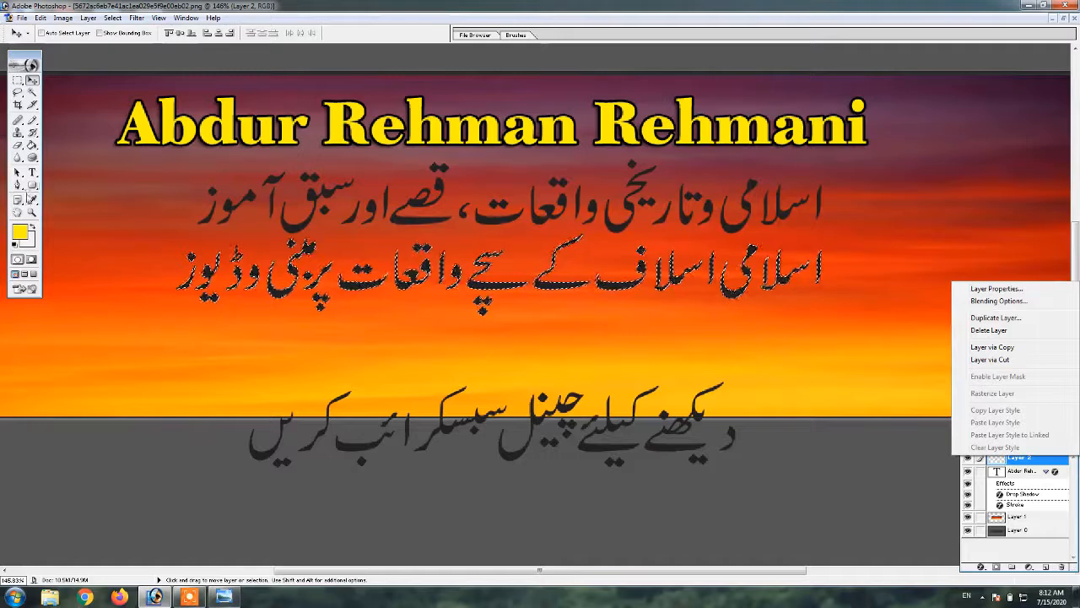
click(32, 154)
click(32, 145)
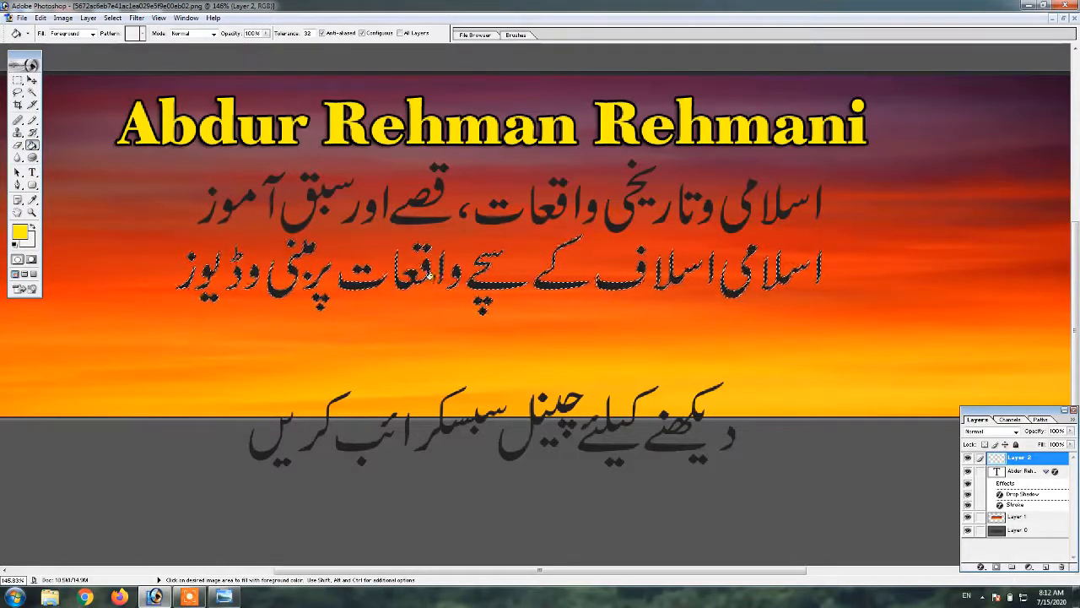
click(426, 267)
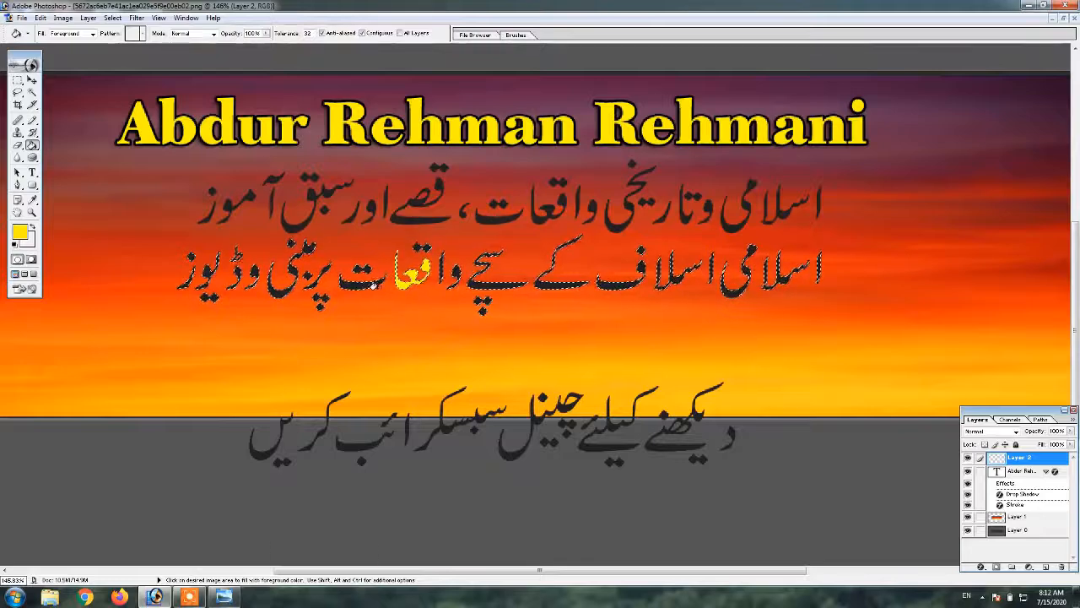
click(362, 283)
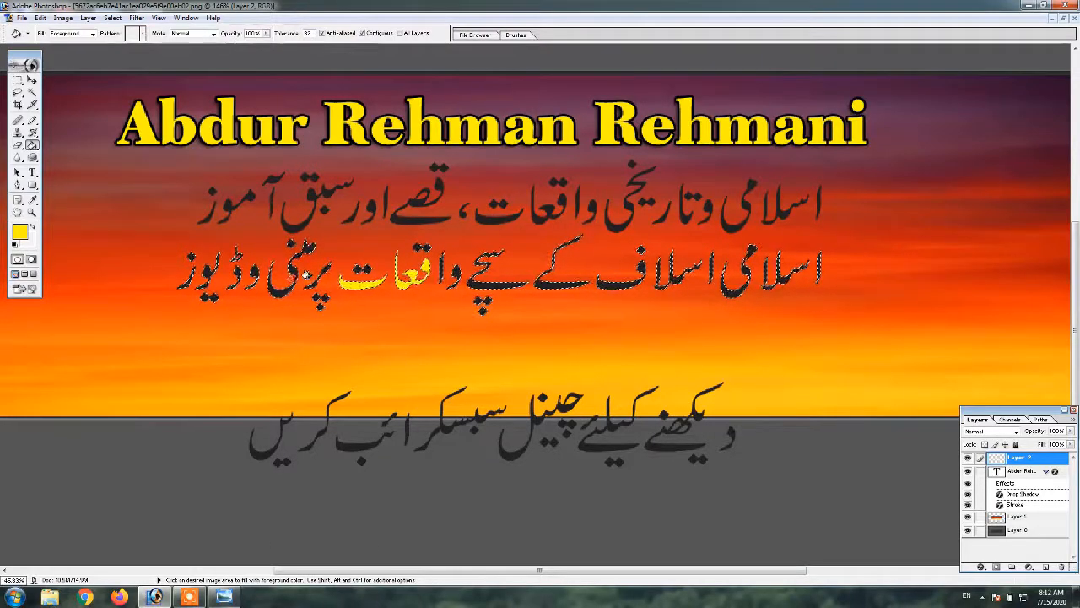
click(290, 272)
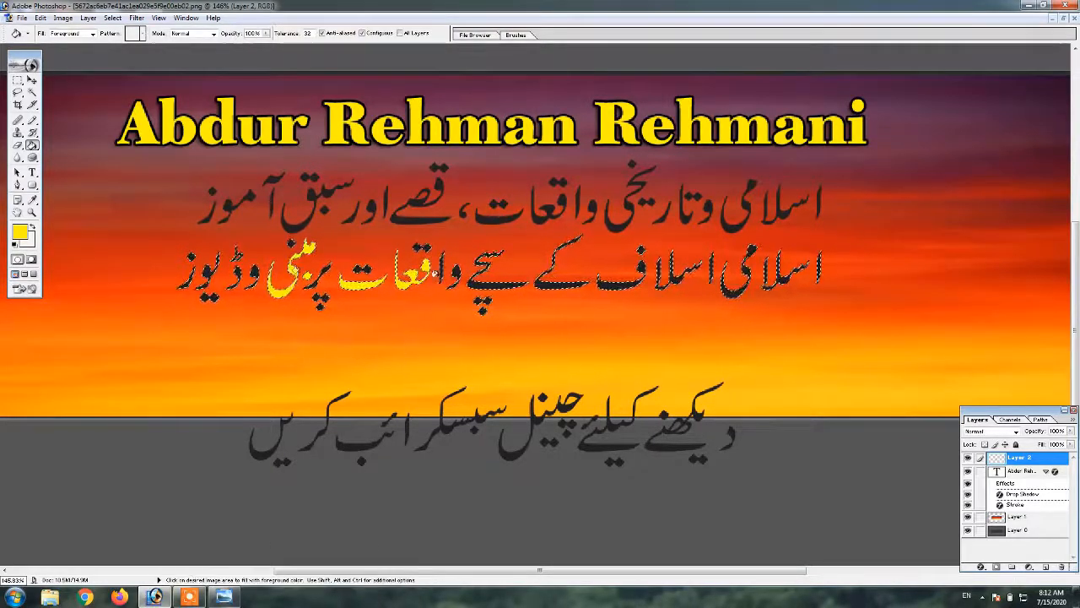
click(480, 286)
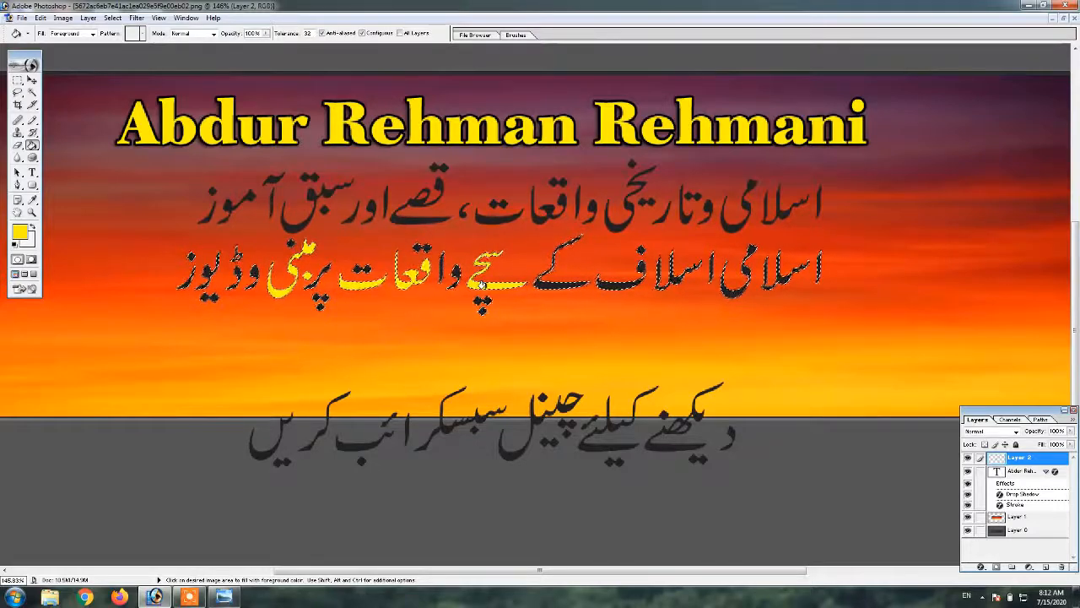
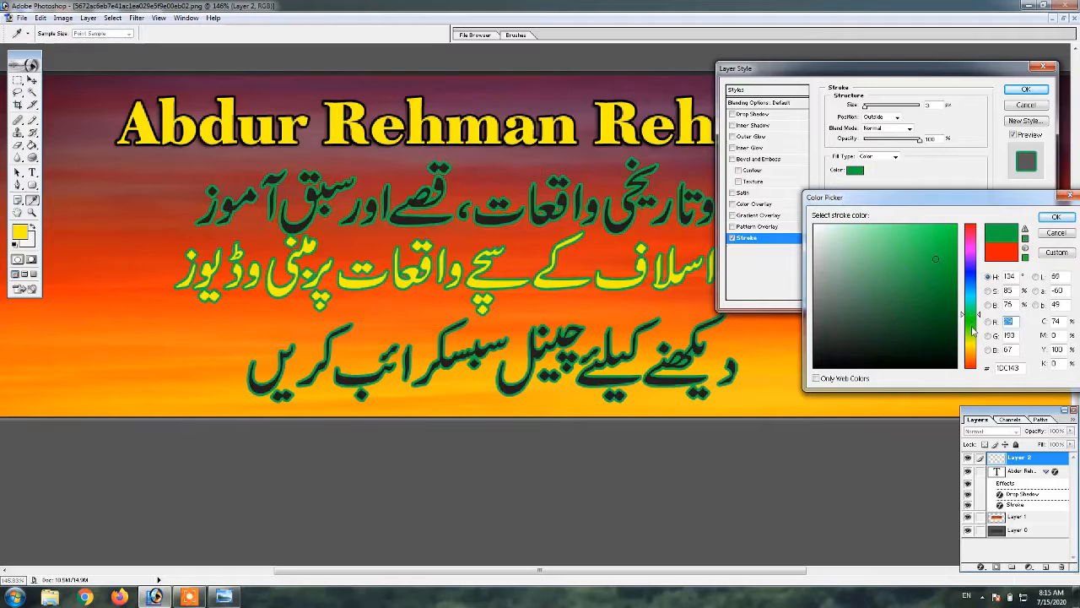
Apply a thin green outside stroke to the Urdu text layer
click(1055, 233)
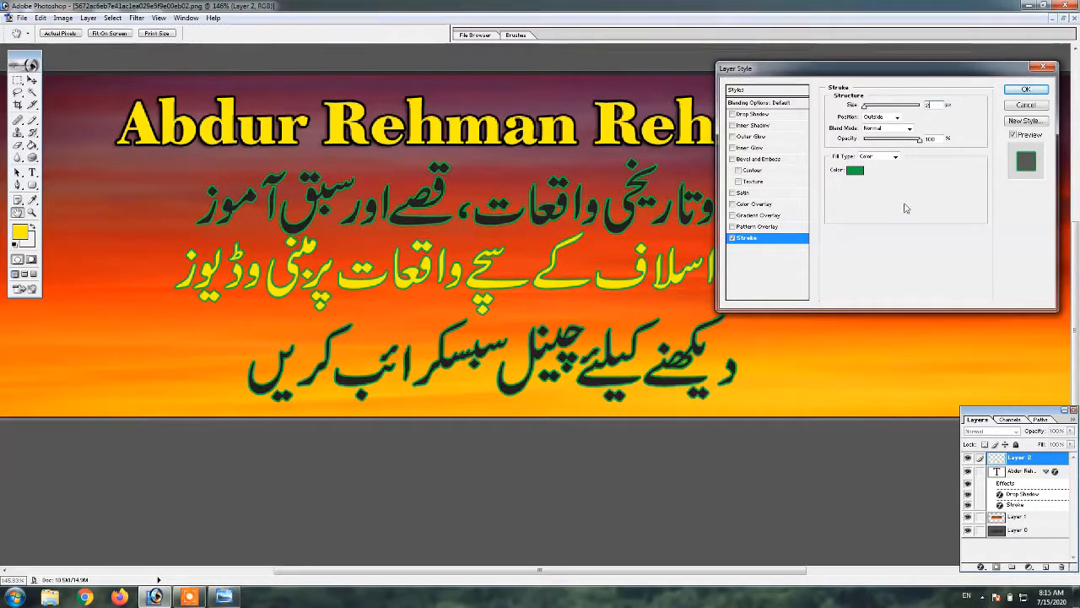
click(1025, 91)
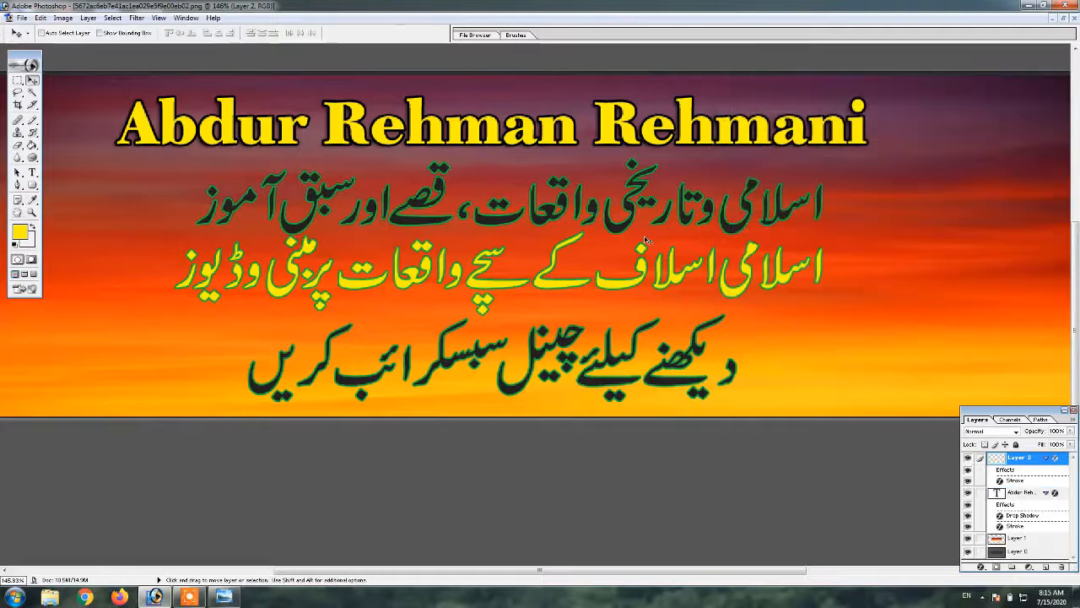
key(z)
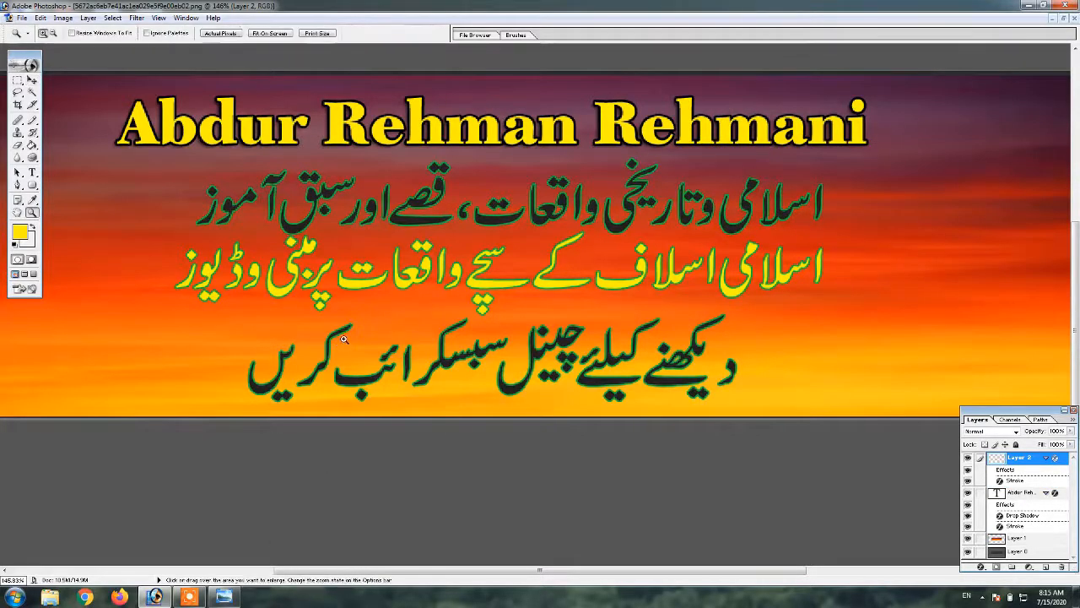
right_click(386, 338)
click(413, 357)
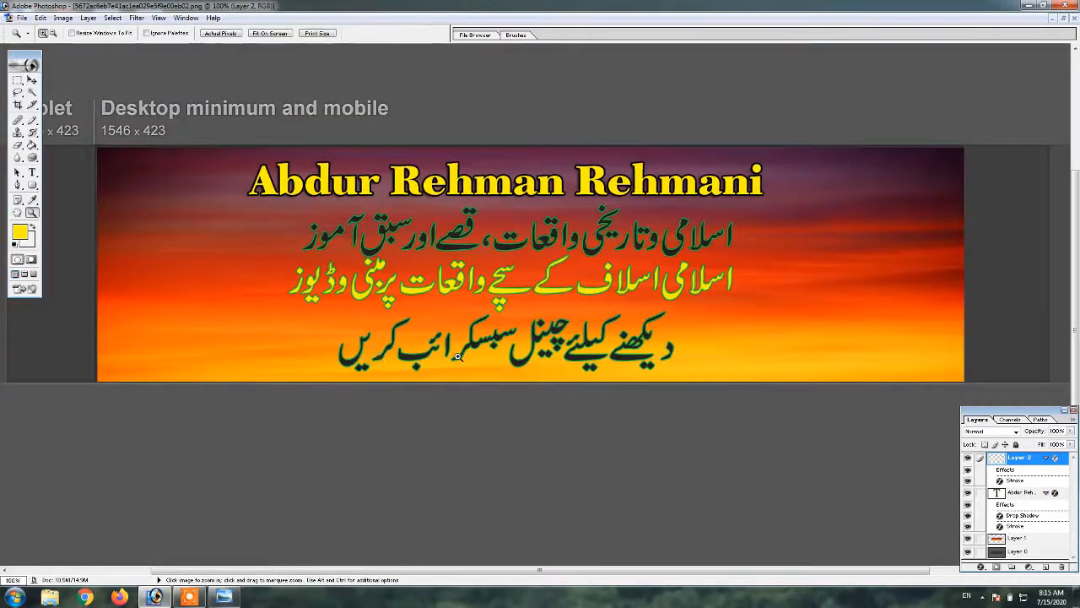
right_click(420, 272)
click(442, 279)
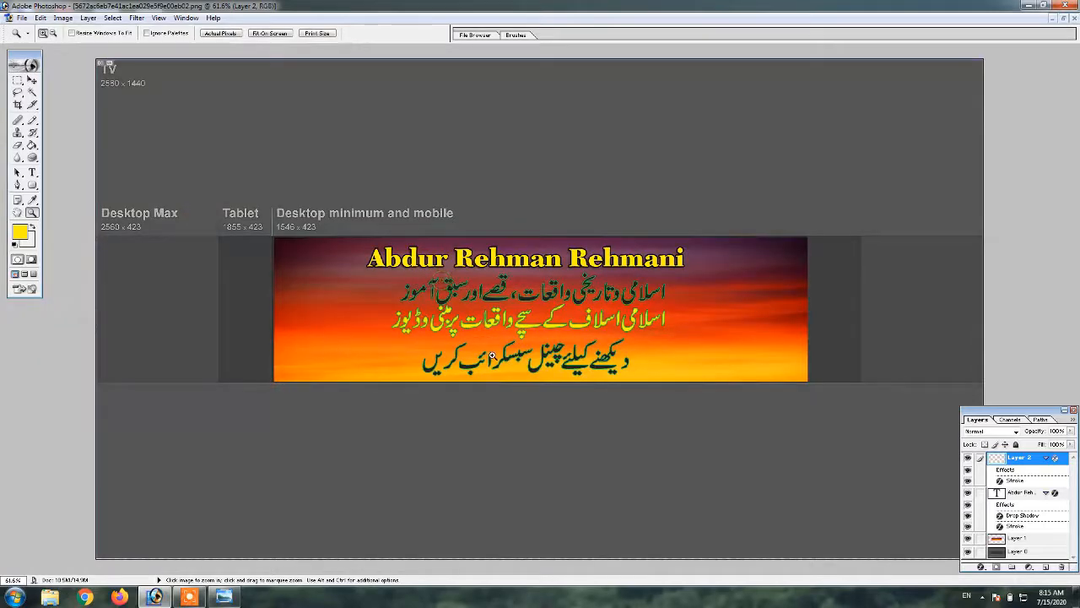
click(32, 80)
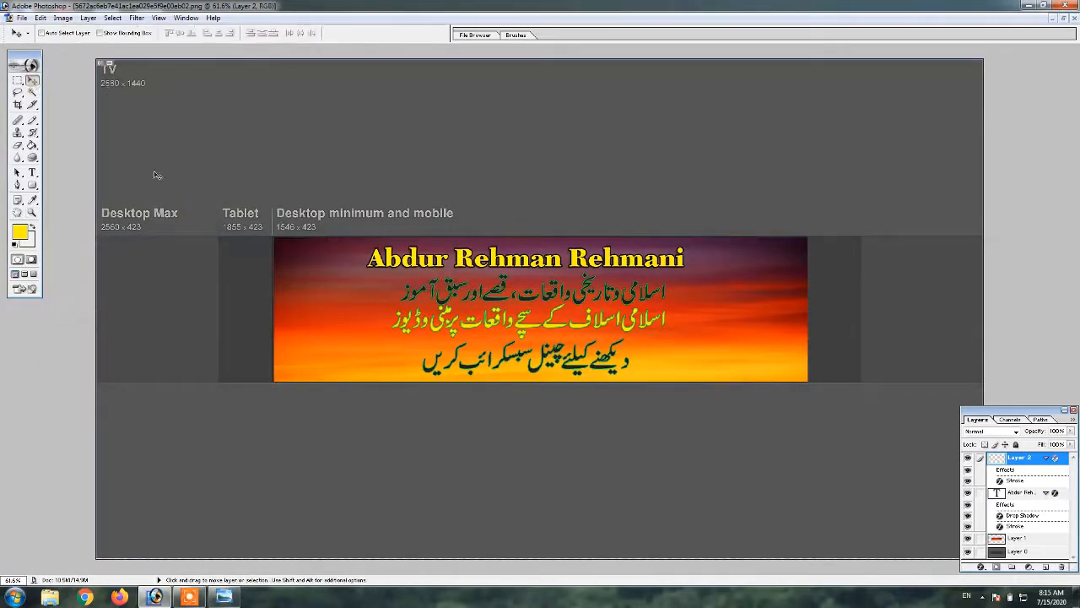
key(ctrl+t)
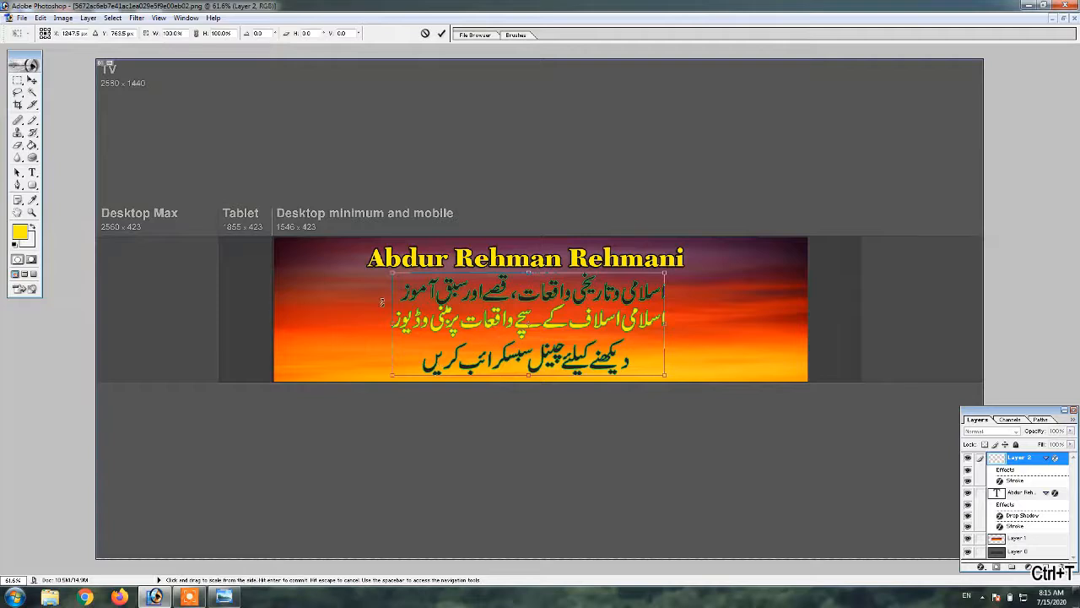
click(437, 34)
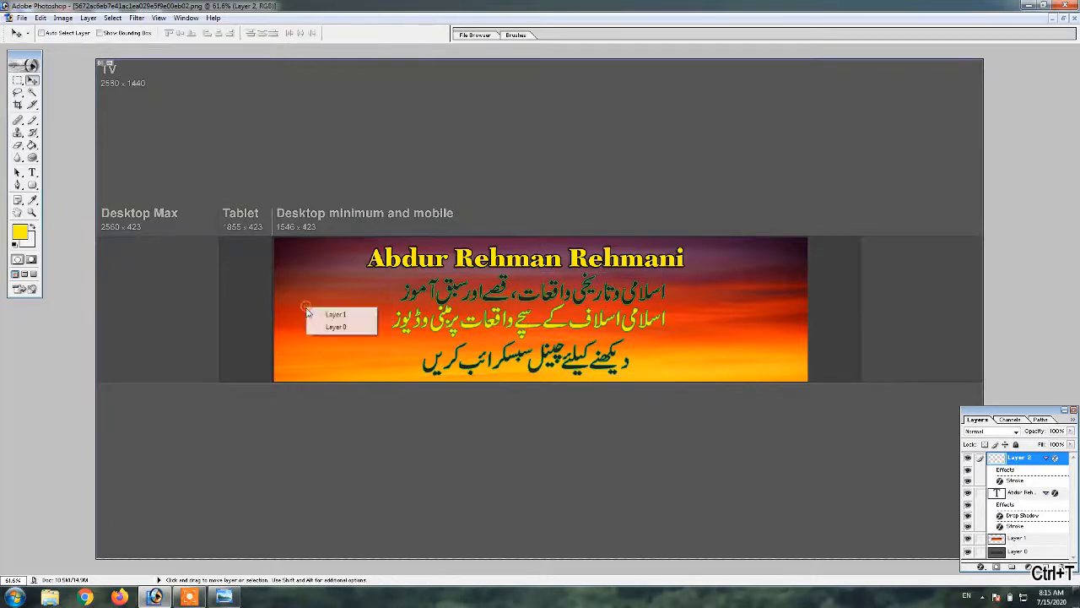
Stretch the sunset background layer to cover the entire canvas and lower its opacity to 91%
right_click(302, 308)
click(328, 318)
key(ctrl+t)
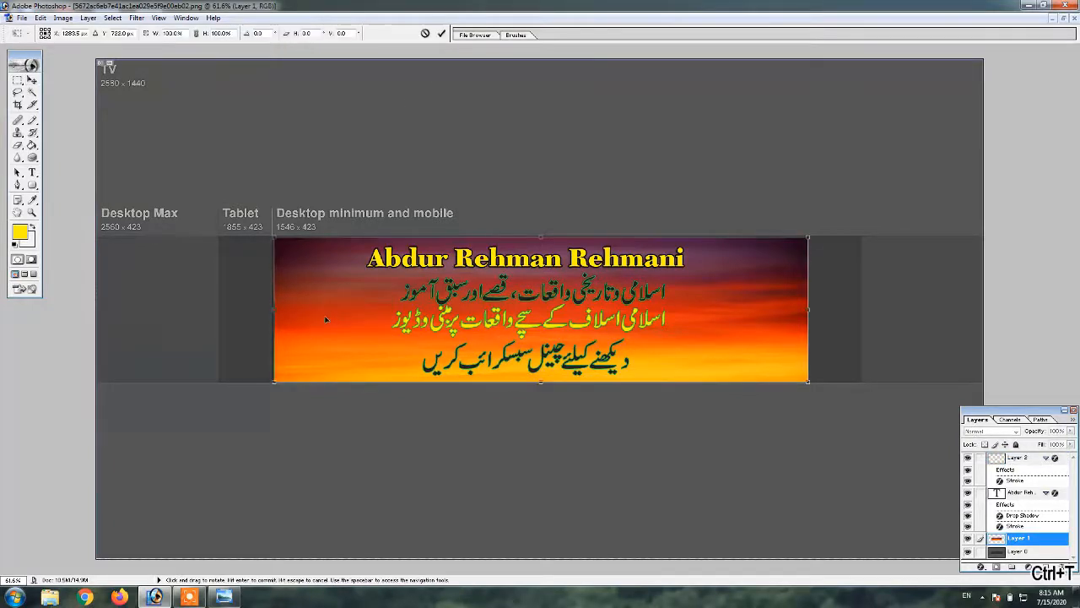
drag(277, 239, 111, 135)
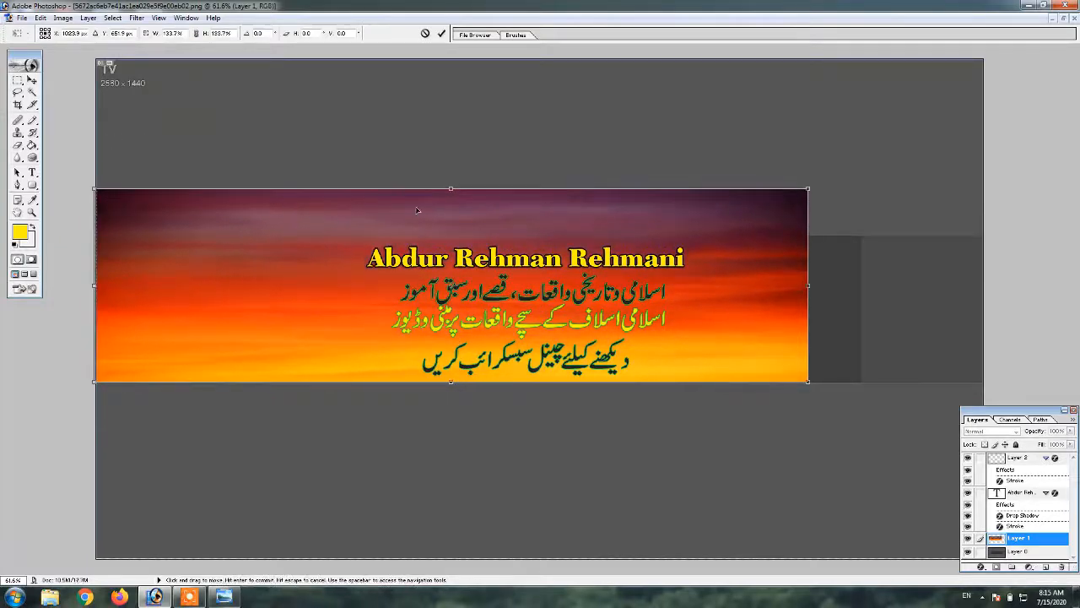
drag(451, 186, 451, 59)
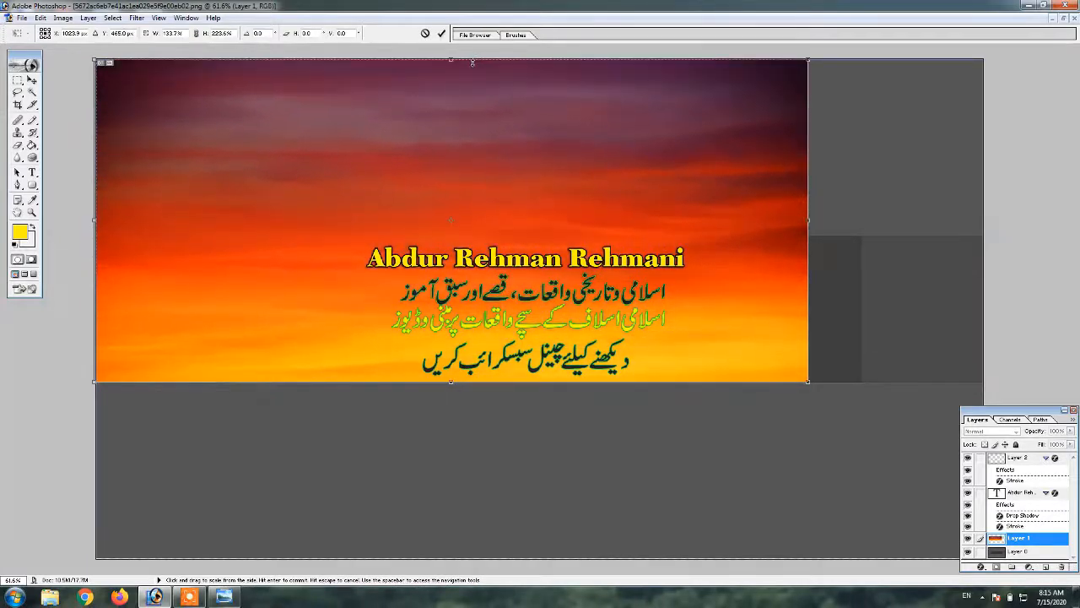
drag(456, 381, 459, 555)
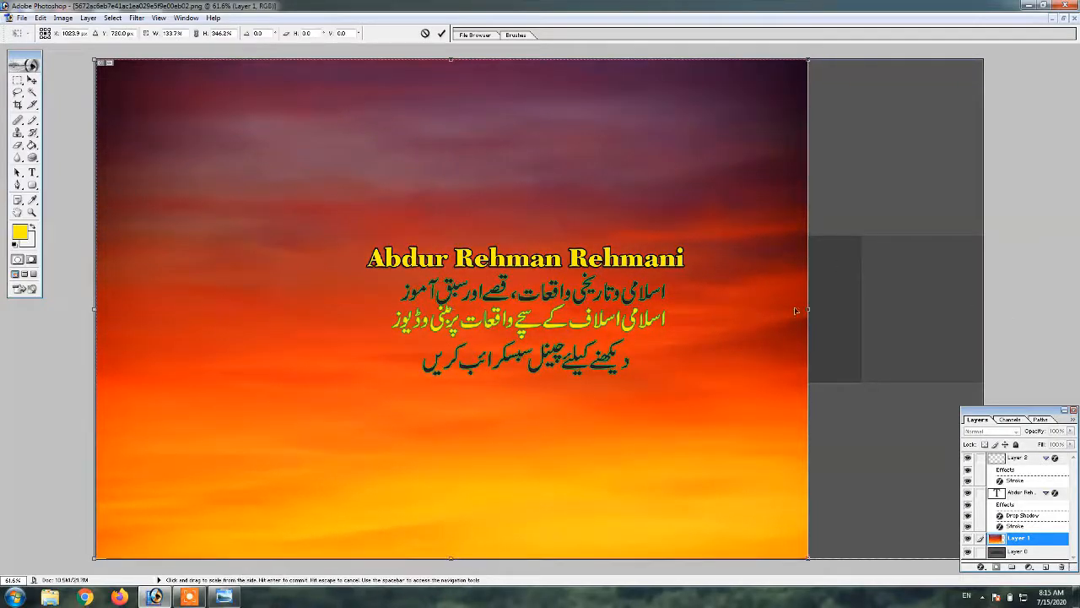
drag(807, 309, 895, 346)
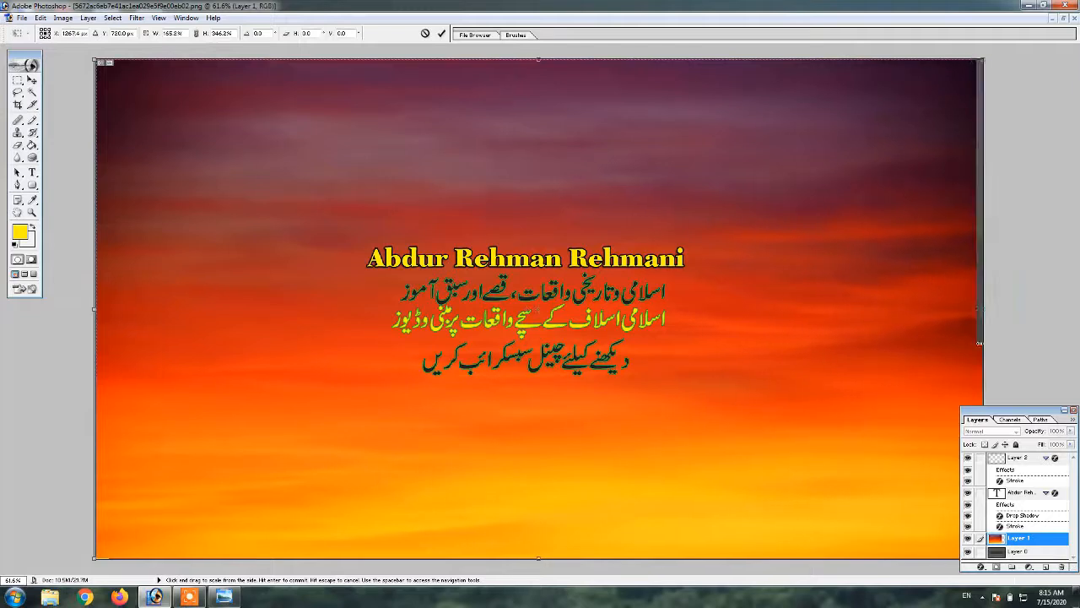
click(440, 33)
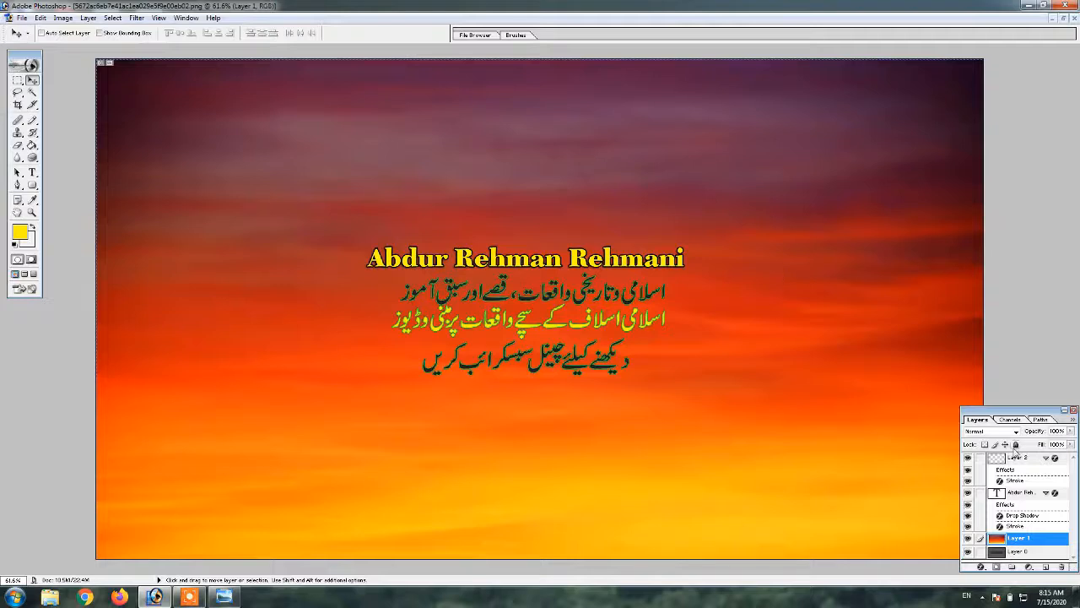
mouse_move(1075, 436)
mouse_down()
mouse_move(1047, 443)
mouse_move(1062, 444)
mouse_up()
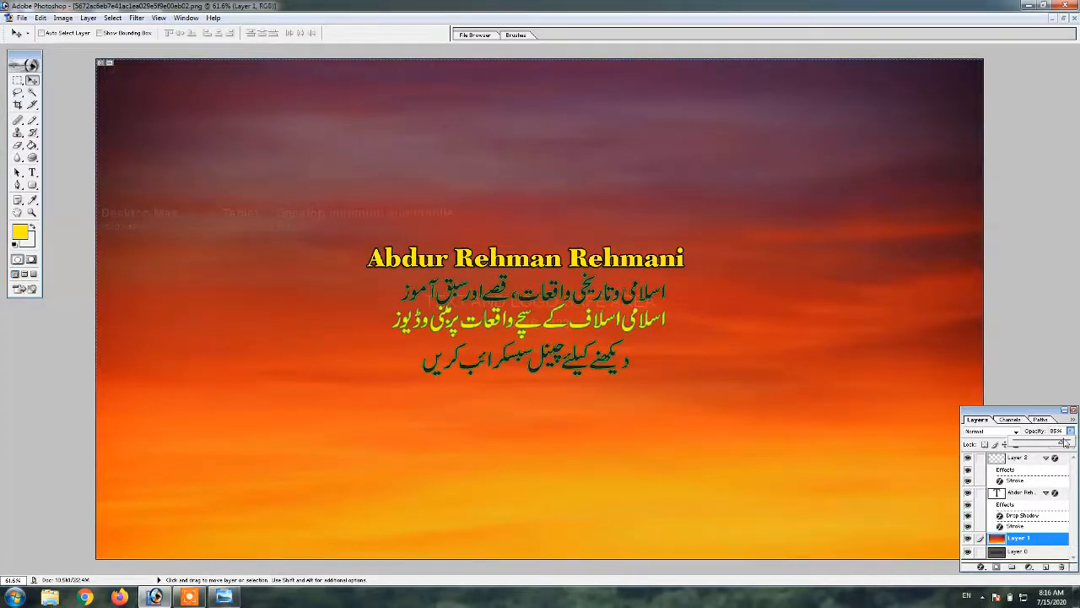
drag(1065, 442, 1067, 444)
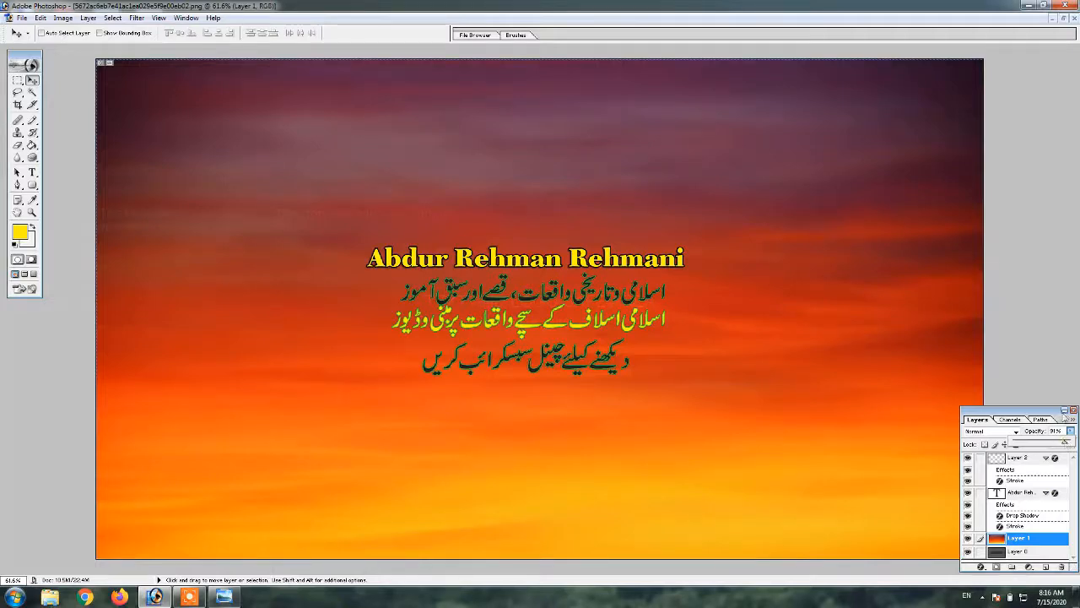
Open the portrait photo DSCF1390 from its folder on the E: drive
click(1062, 18)
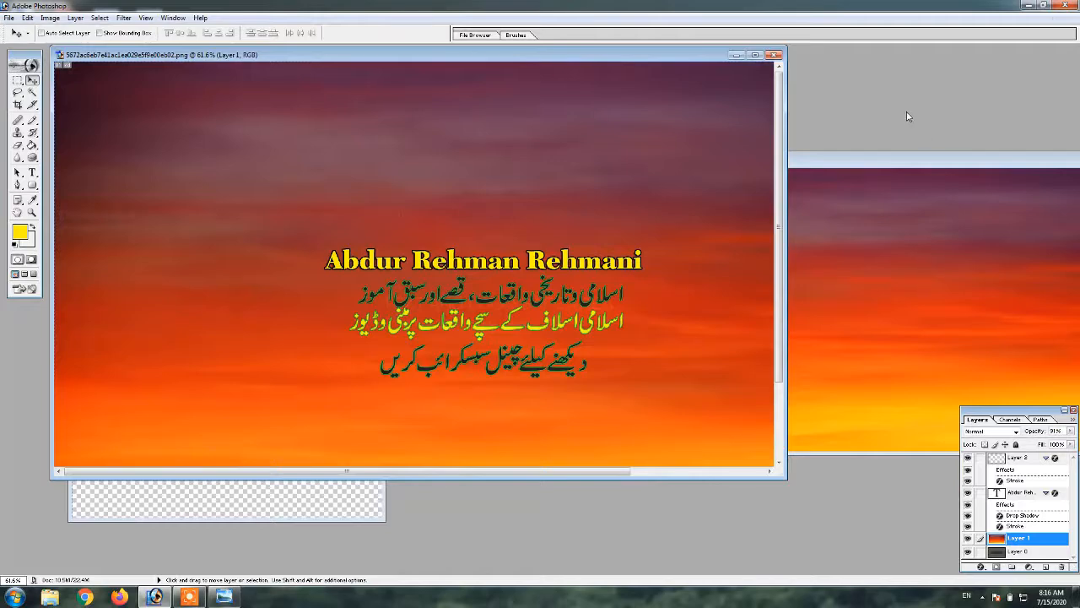
key(ctrl+o)
click(410, 240)
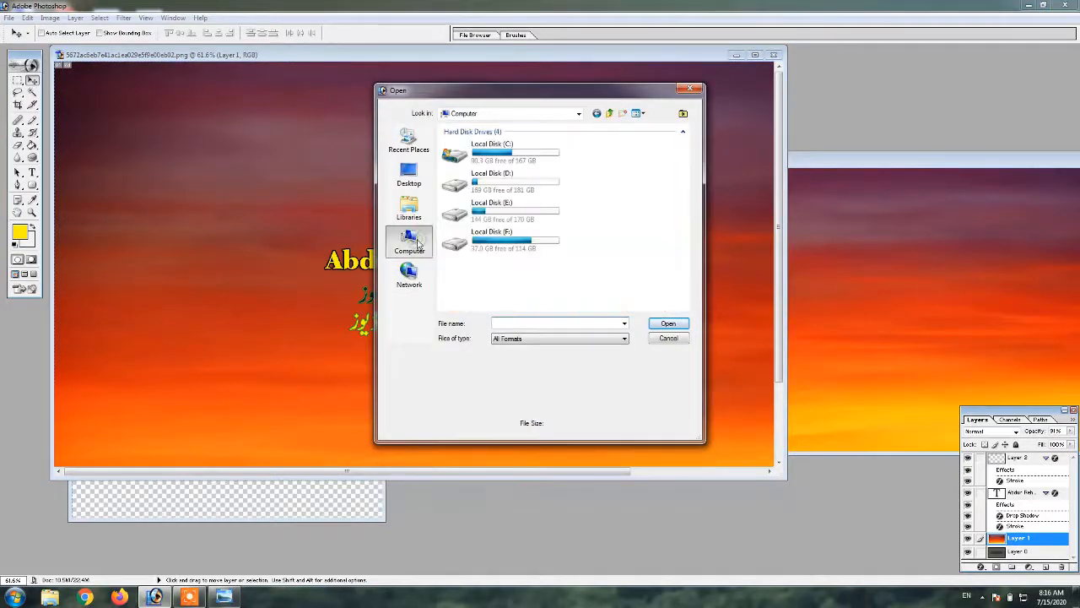
double_click(485, 179)
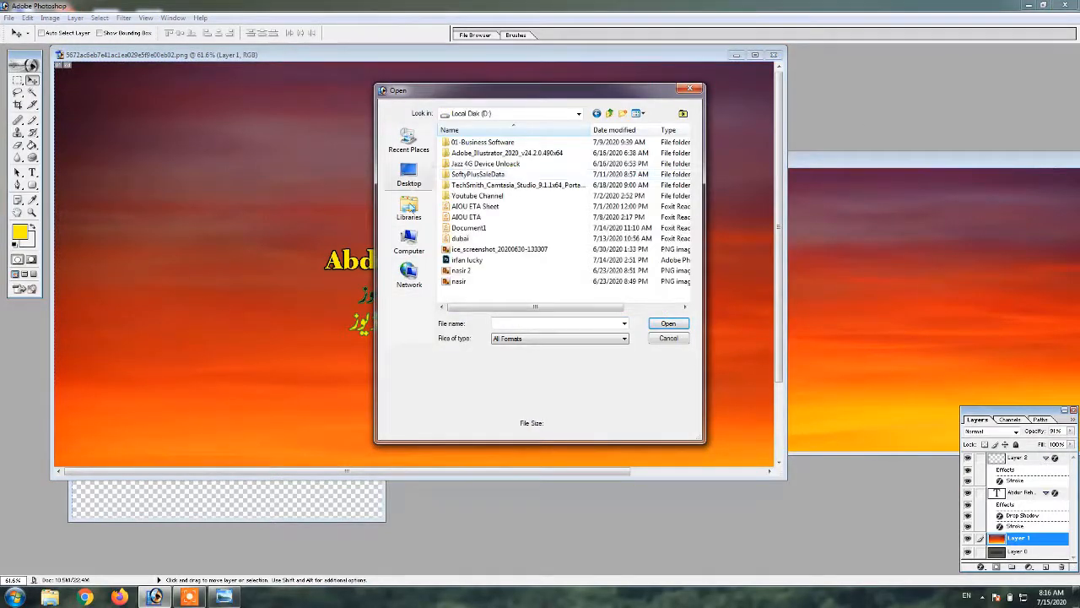
click(409, 240)
double_click(508, 215)
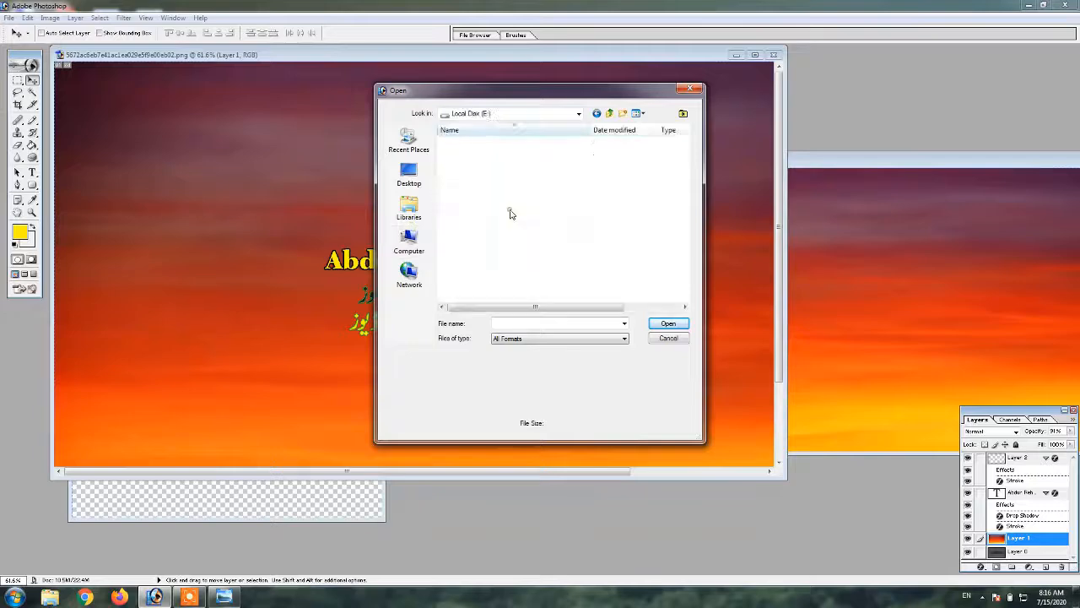
double_click(485, 166)
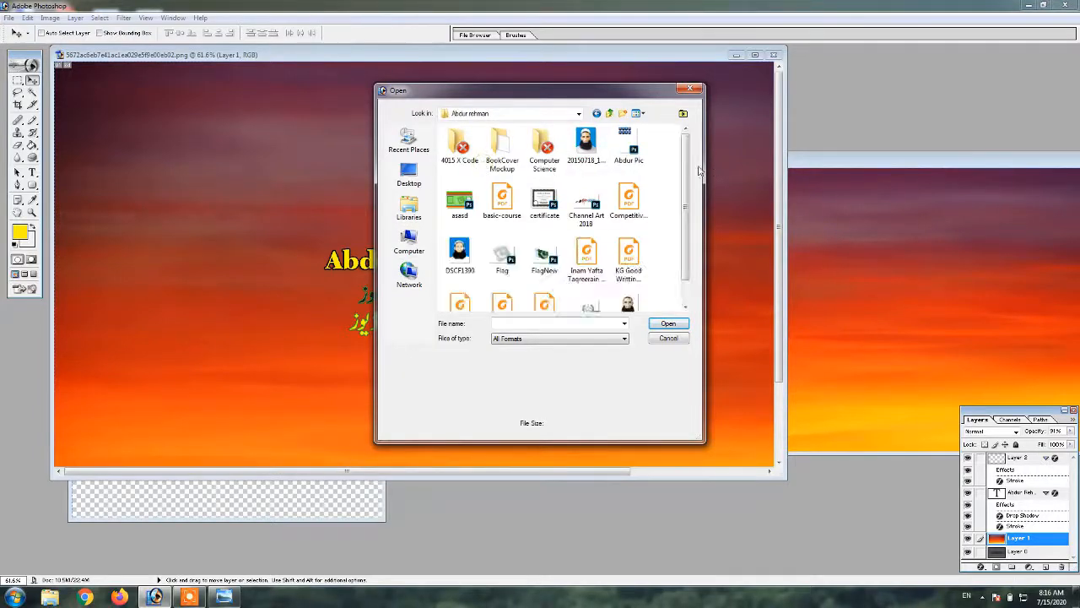
click(577, 252)
double_click(578, 251)
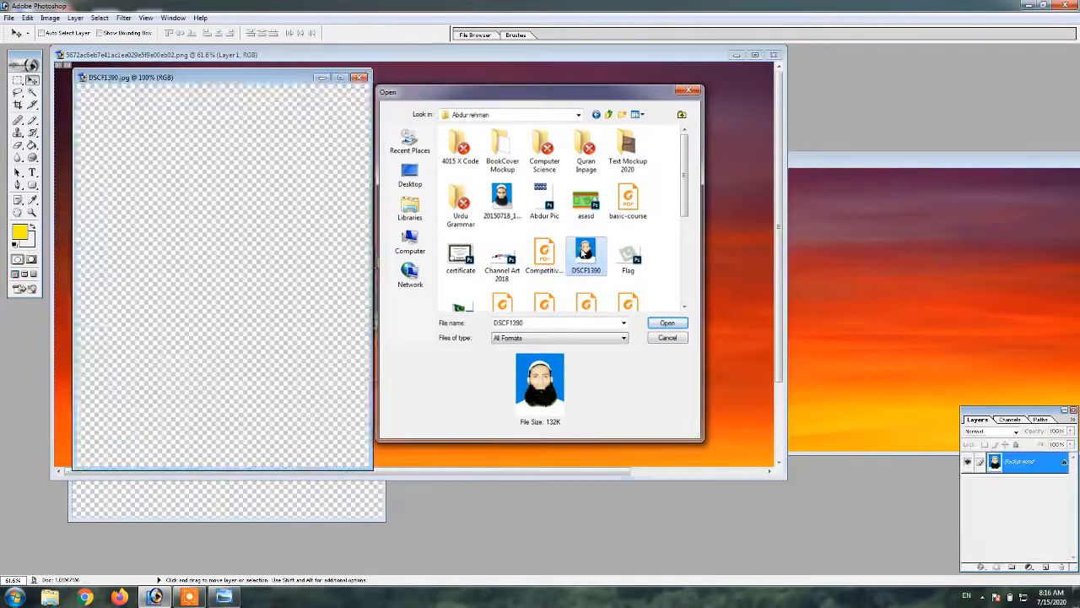
Copy the portrait into the banner document and place its layer directly beneath the sunset layer, slightly left of the text
drag(378, 227, 526, 205)
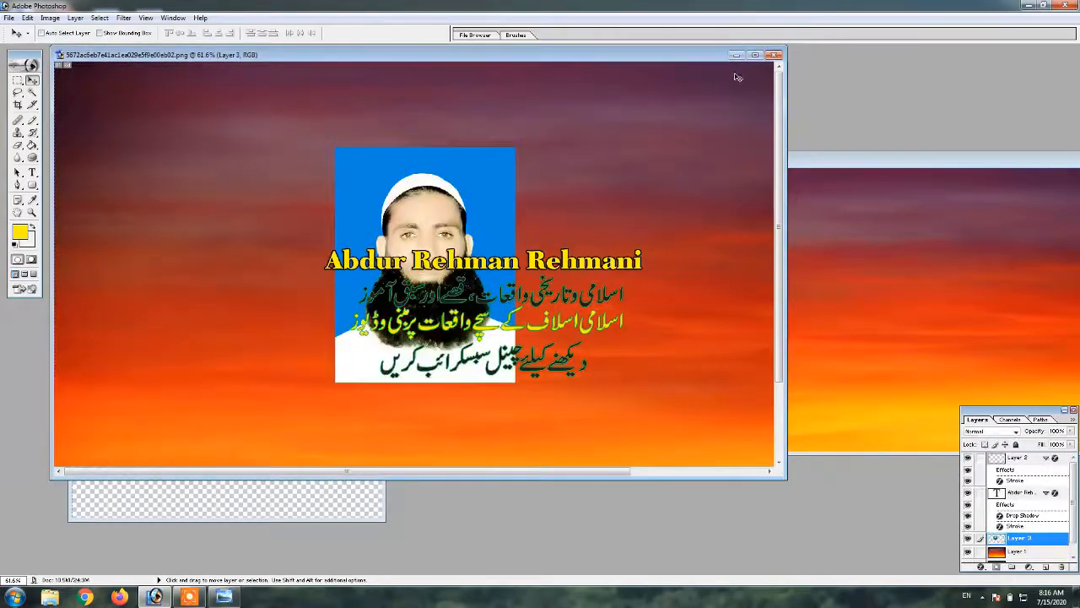
click(754, 55)
drag(474, 240, 410, 217)
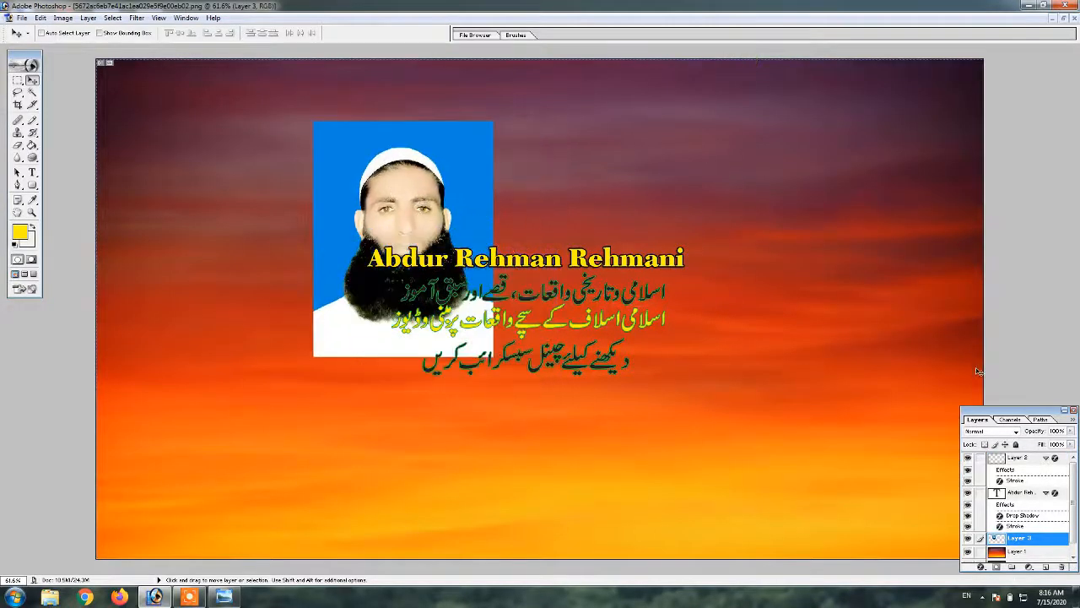
drag(1075, 510, 1037, 553)
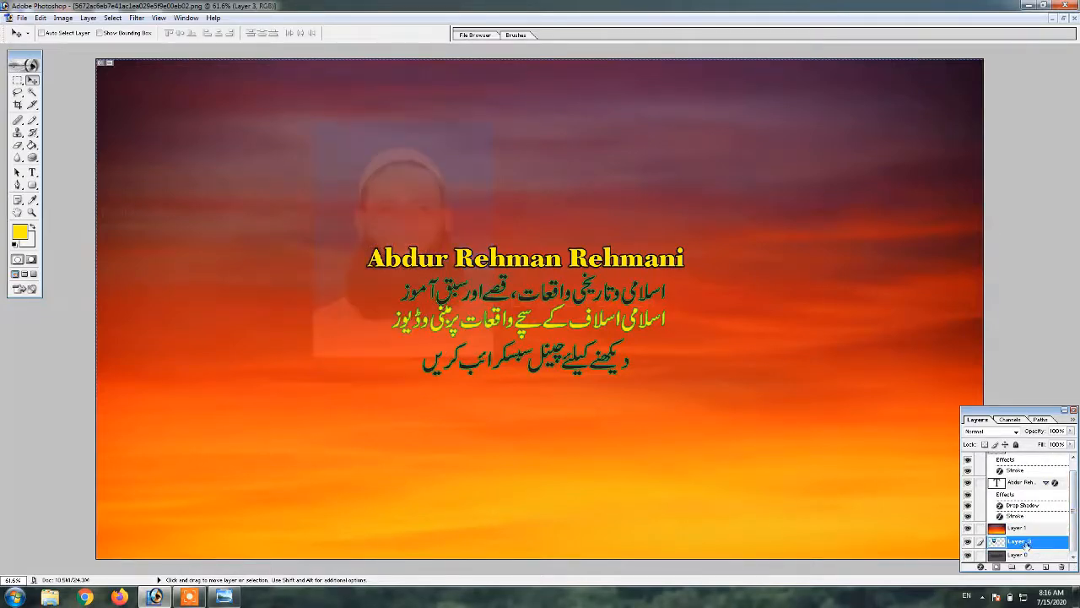
drag(364, 210, 309, 224)
Enlarge the portrait proportionally to about 216.8% and stretch its width to about 492.3% across the canvas
key(ctrl+t)
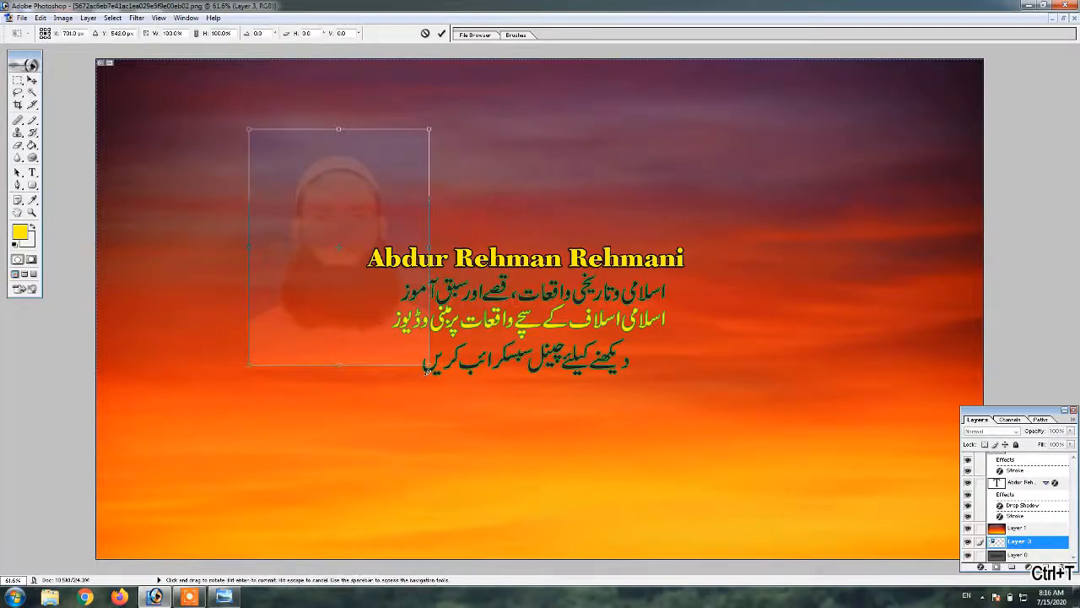
drag(430, 364, 641, 603)
drag(495, 448, 346, 380)
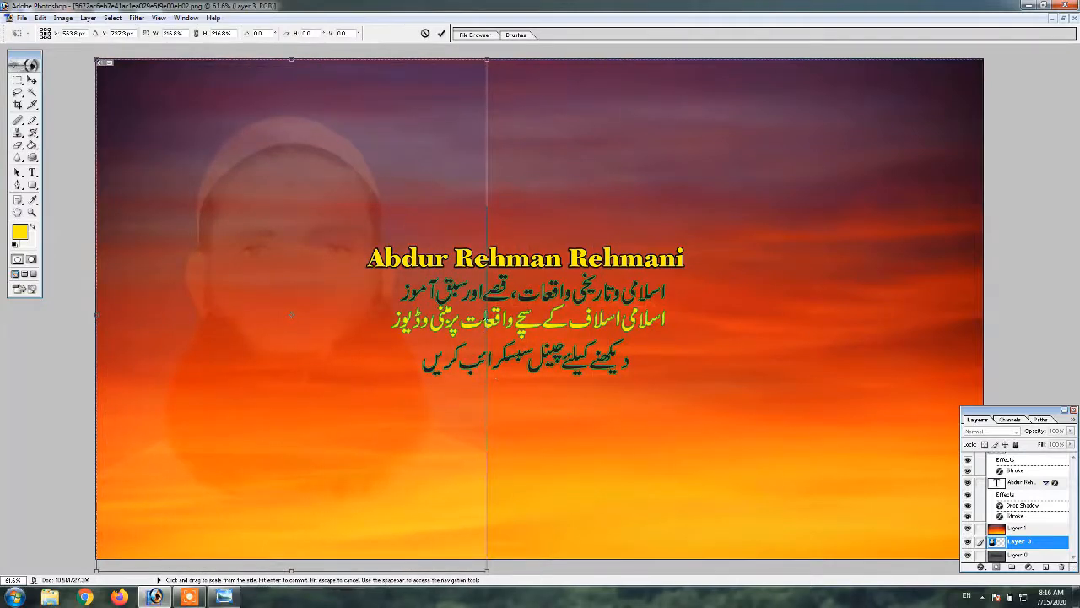
drag(486, 315, 982, 372)
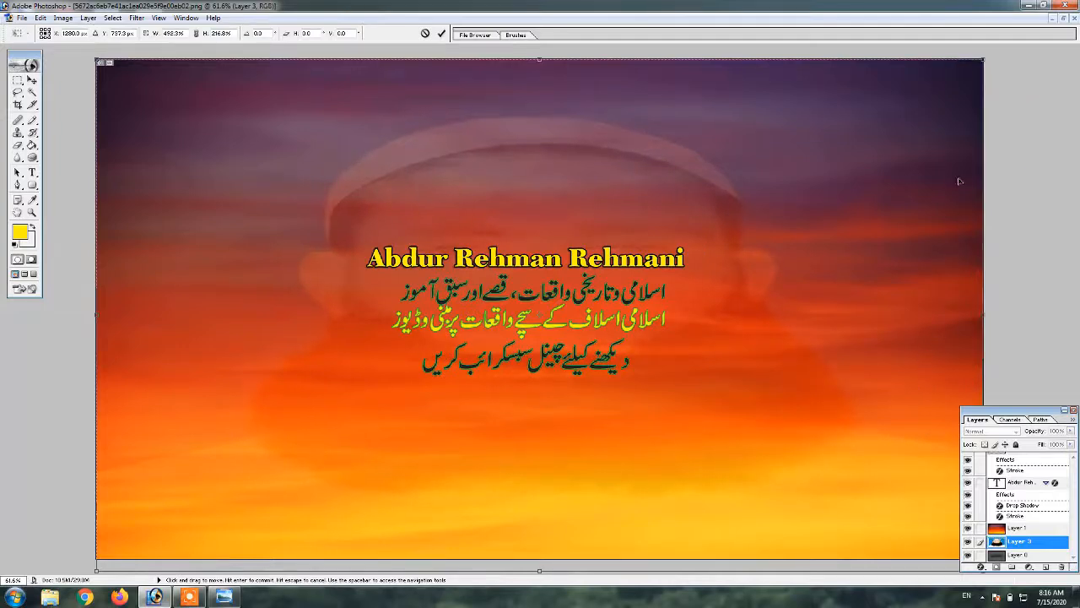
Shrink the stretched portrait to about 157.4% width and 69.3% height and center it behind the channel name and Urdu text
drag(982, 60, 627, 363)
drag(461, 481, 675, 371)
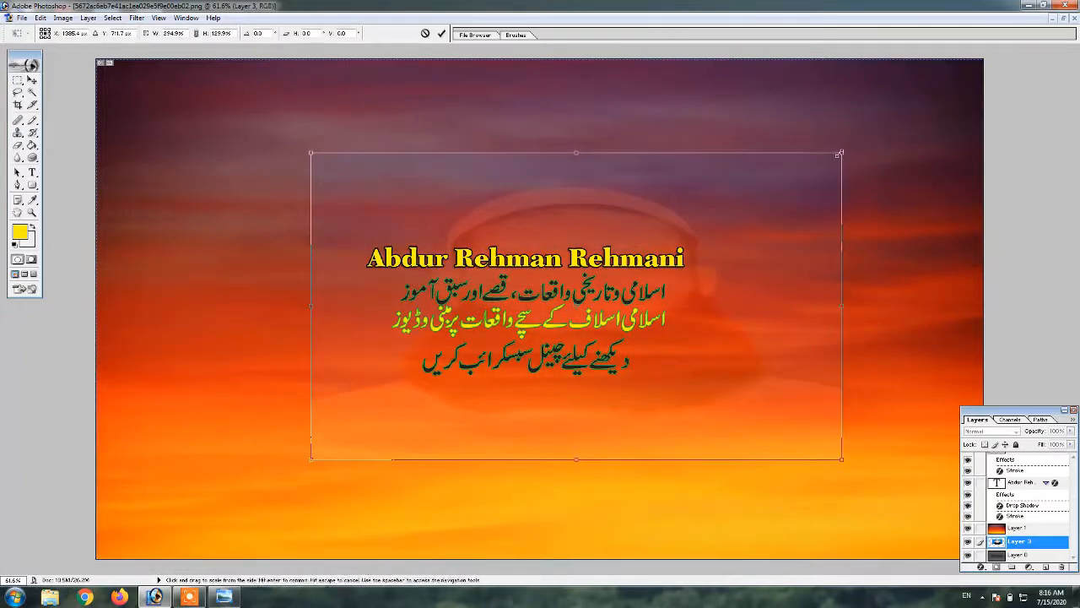
drag(841, 153, 758, 271)
drag(631, 369, 647, 329)
drag(751, 175, 611, 255)
drag(507, 381, 576, 354)
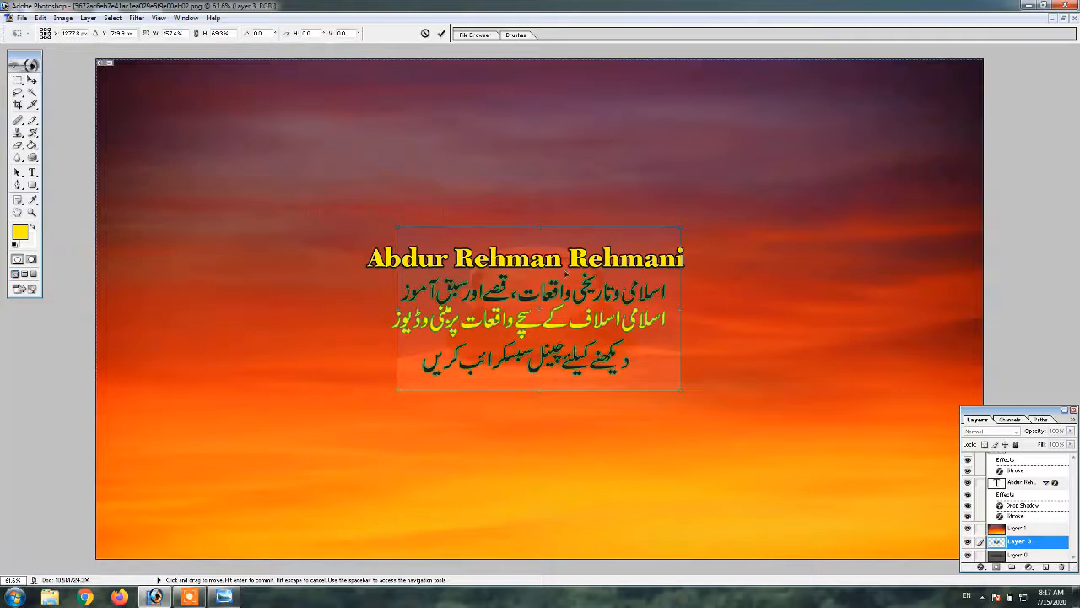
click(441, 33)
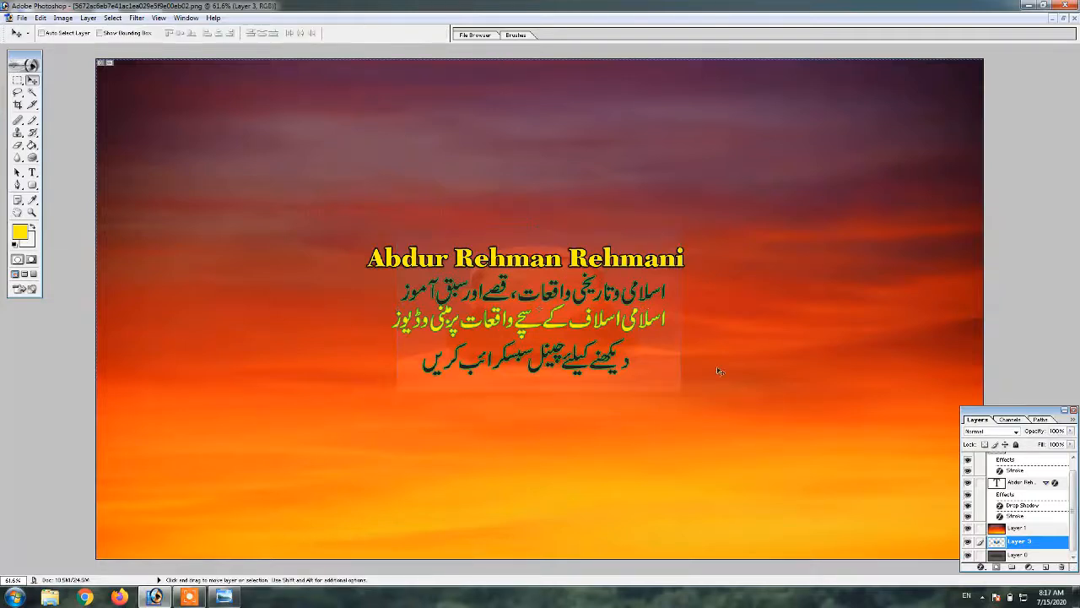
Set the sunset layer's opacity to 90% so the portrait beneath shows through faintly
click(1029, 529)
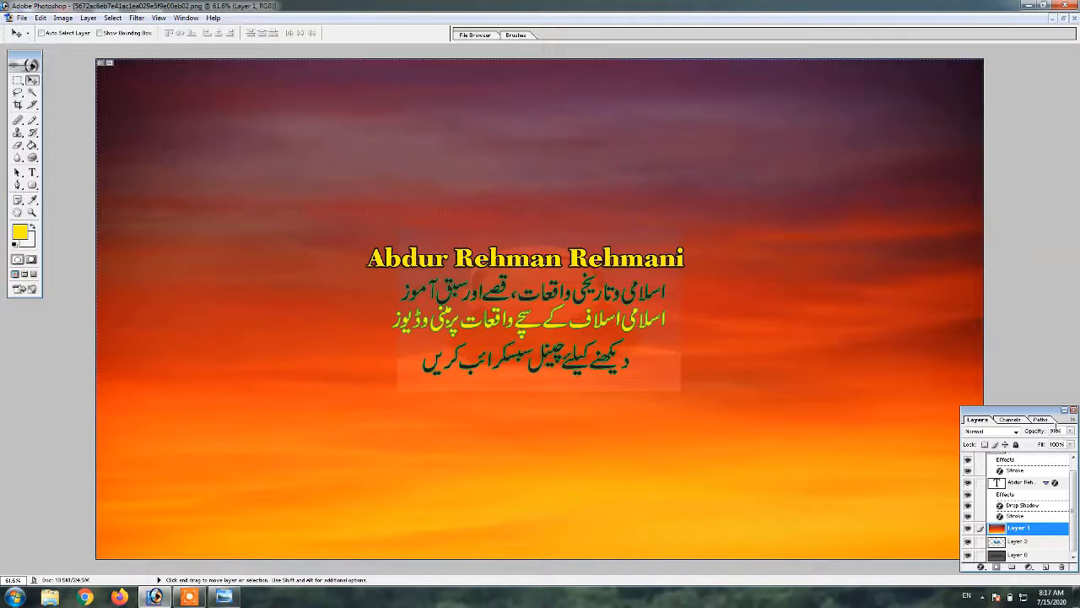
click(1055, 430)
click(1077, 595)
click(1070, 431)
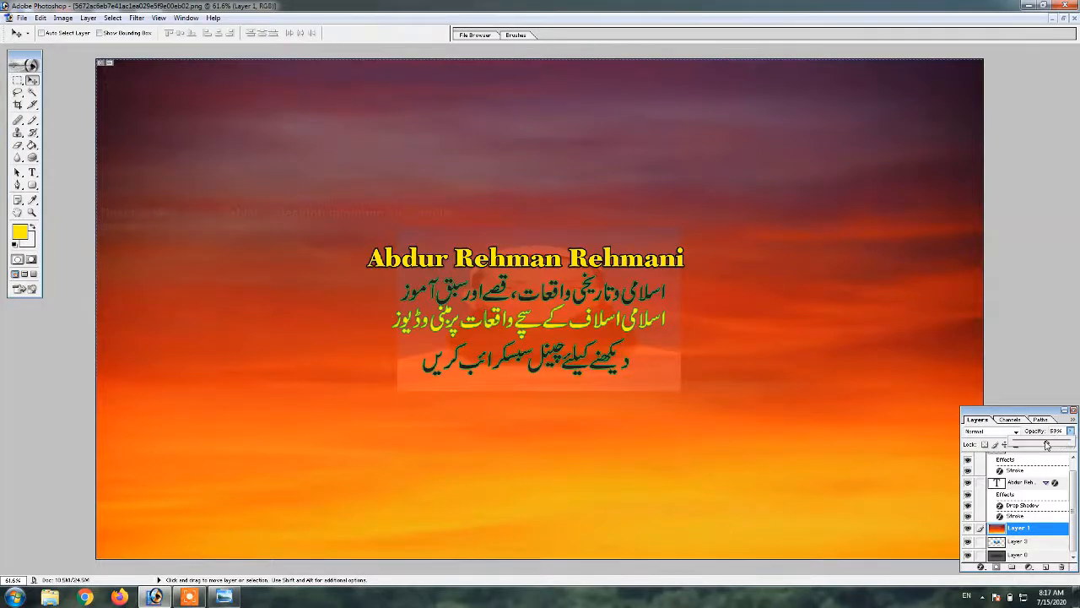
drag(1046, 445, 1075, 441)
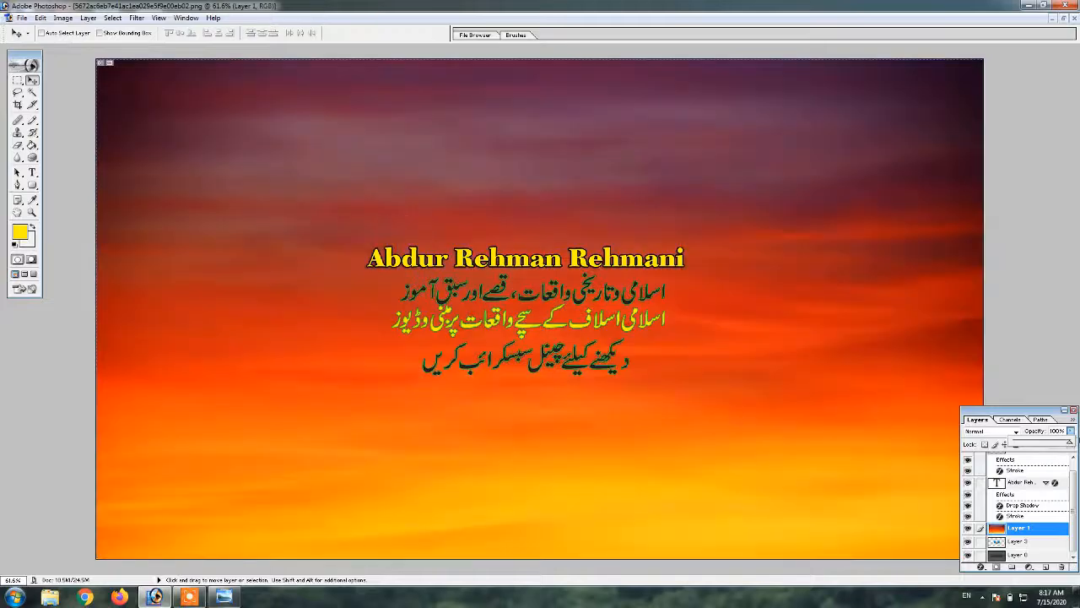
click(1068, 431)
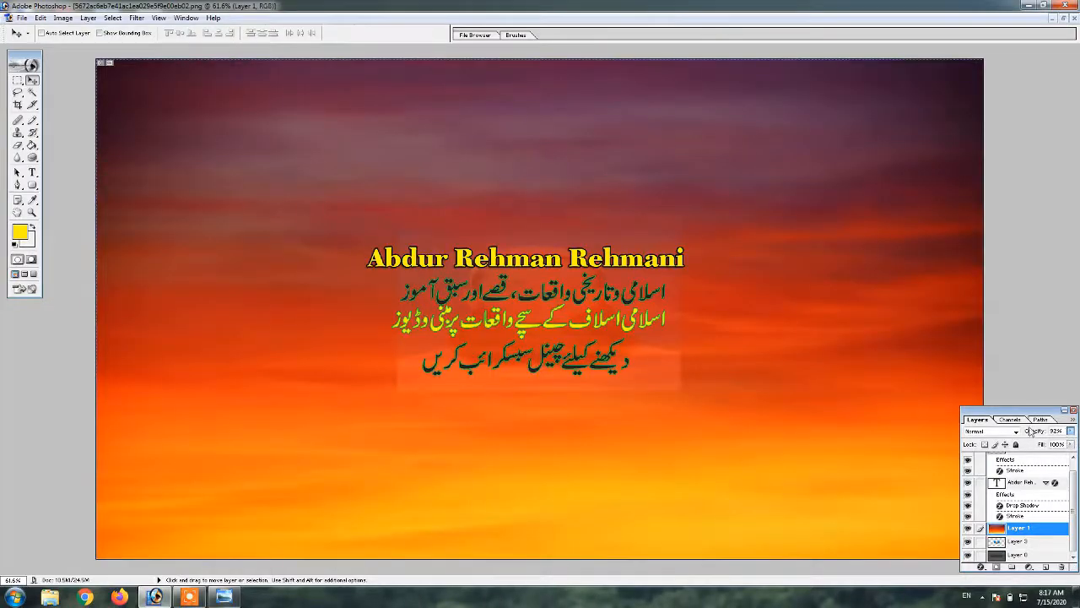
click(1057, 430)
text(90)
Save a copy of the banner to the Desktop as a JPEG named 230
click(21, 18)
click(46, 122)
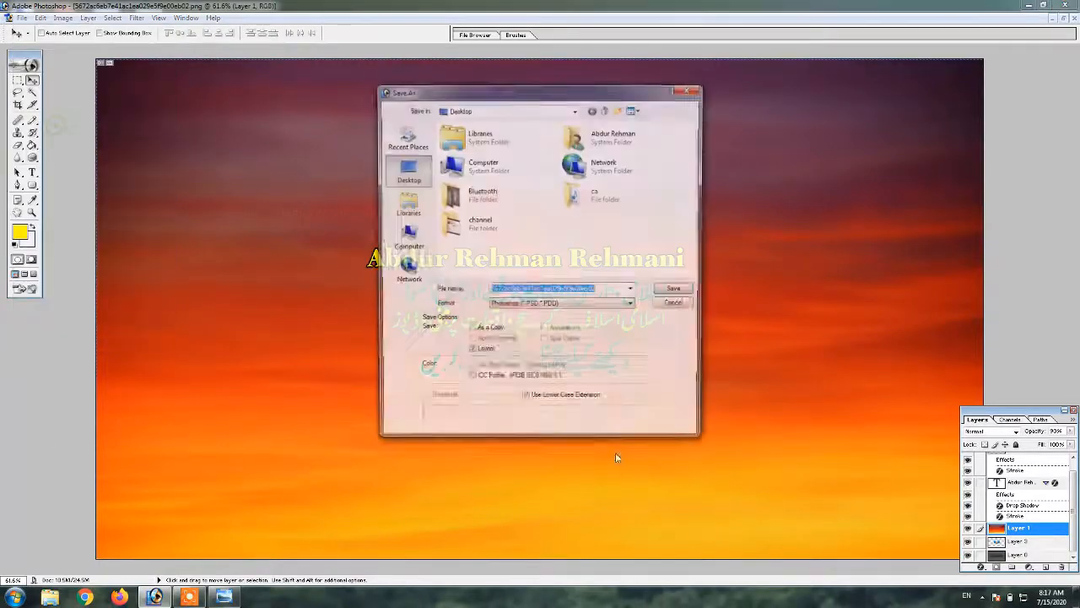
click(543, 307)
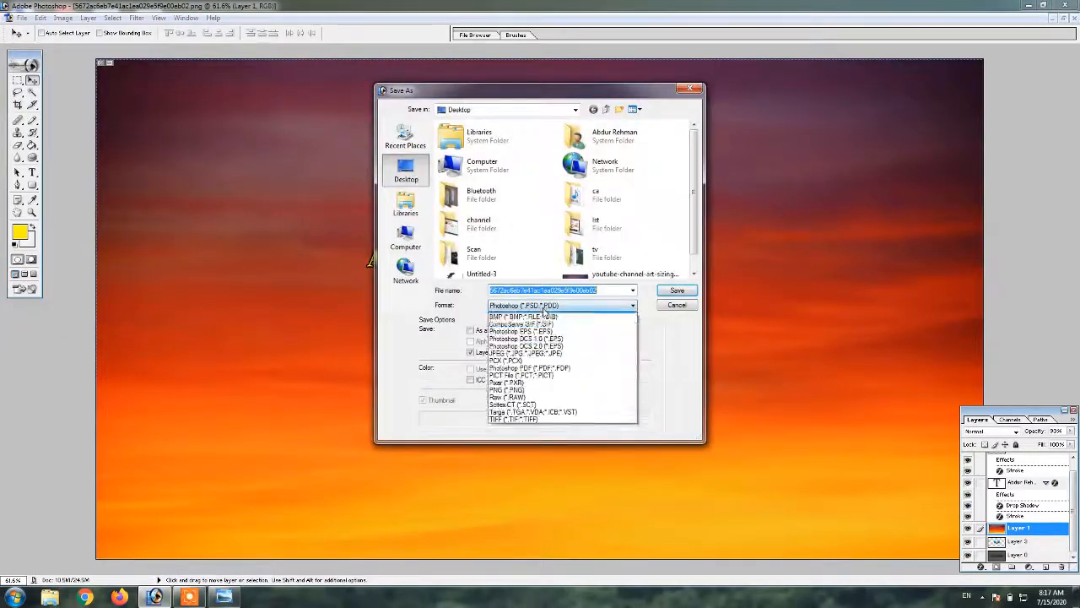
click(540, 352)
click(553, 290)
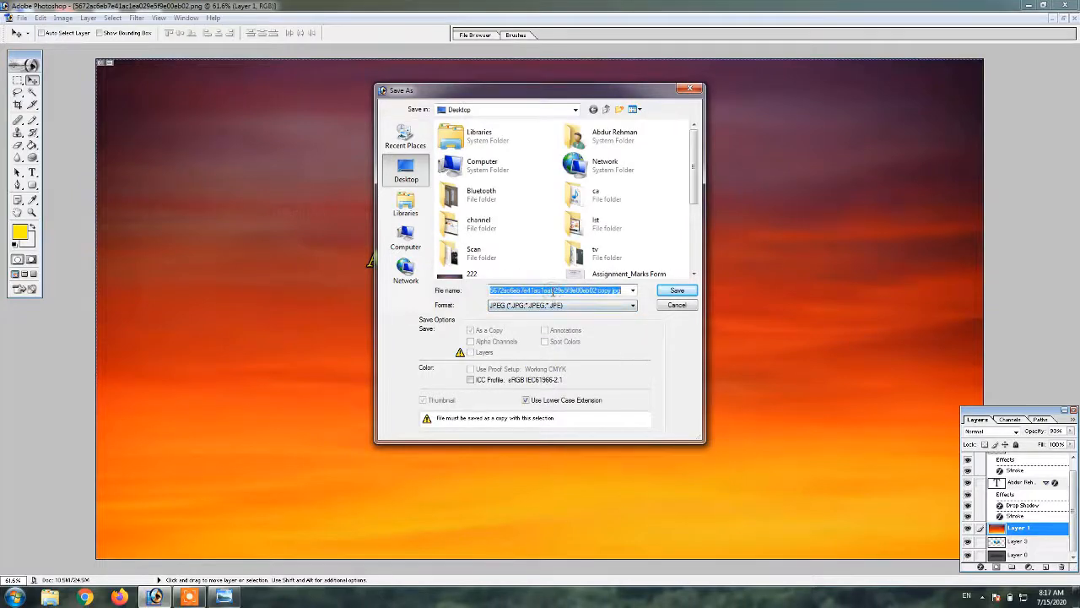
text(23)
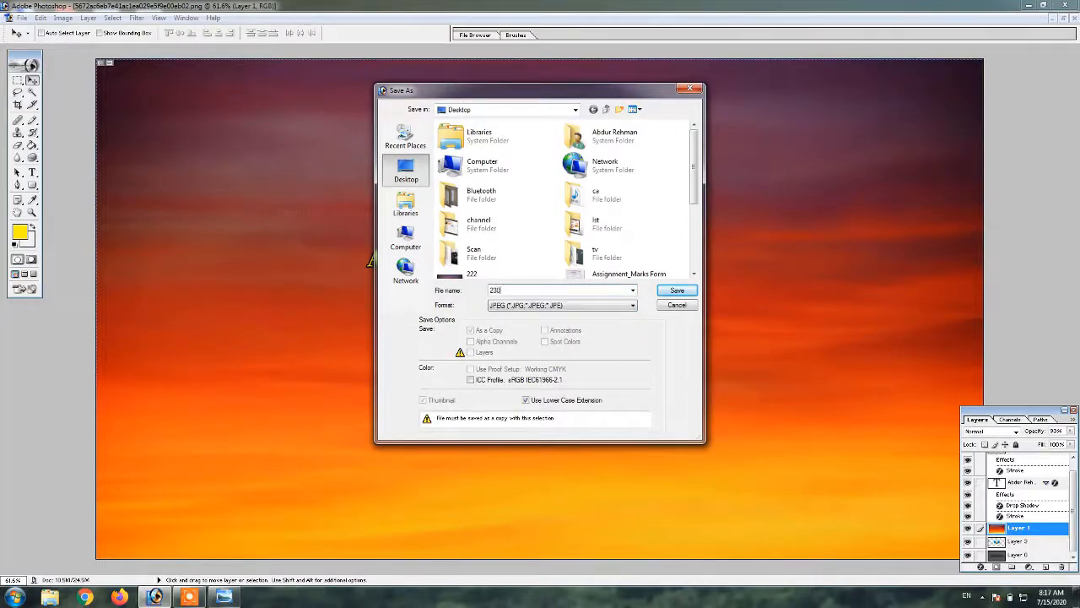
text(0)
key(Return)
key(Return)
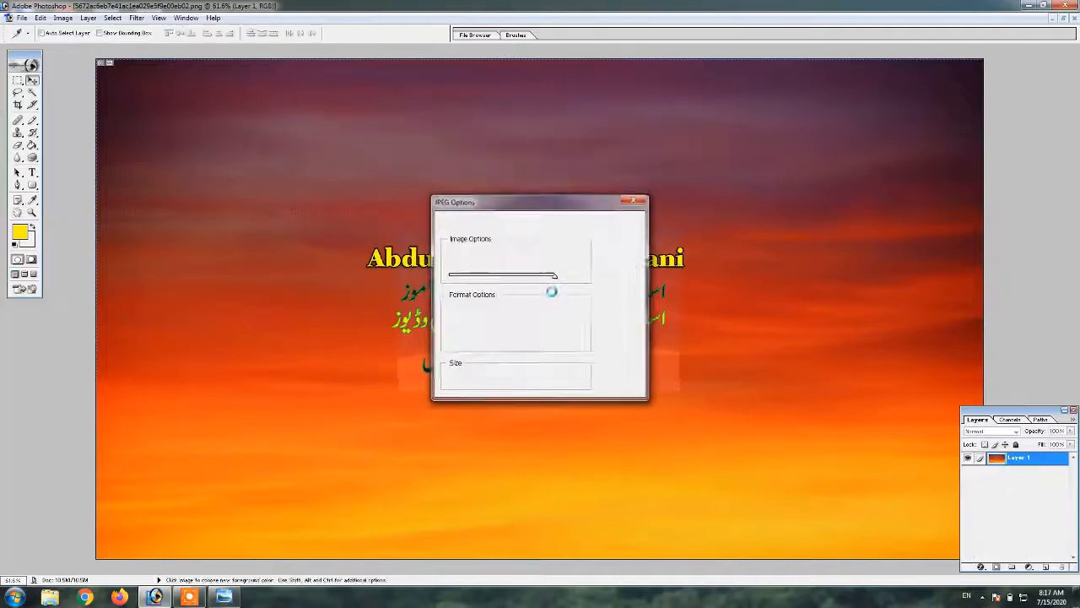
Switch to Chrome, go to YouTube and open your own channel in customization mode
click(1027, 7)
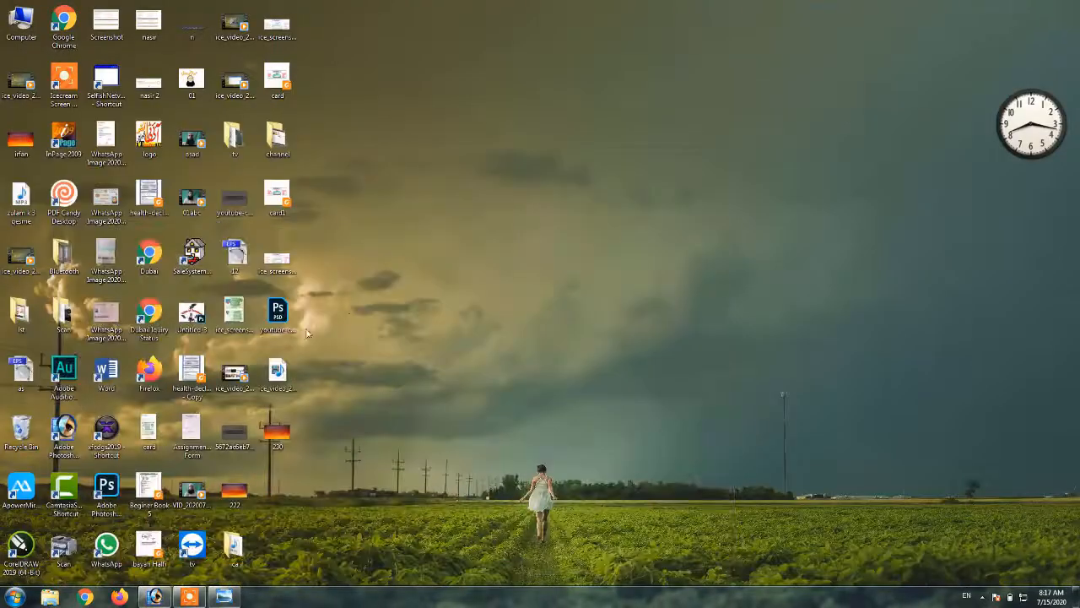
click(85, 596)
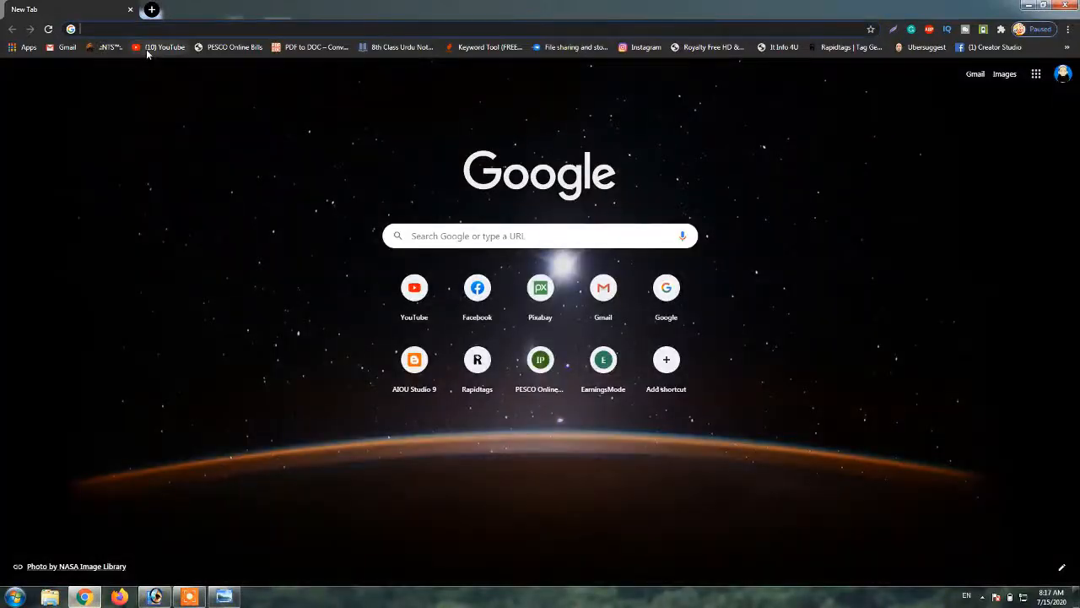
click(150, 47)
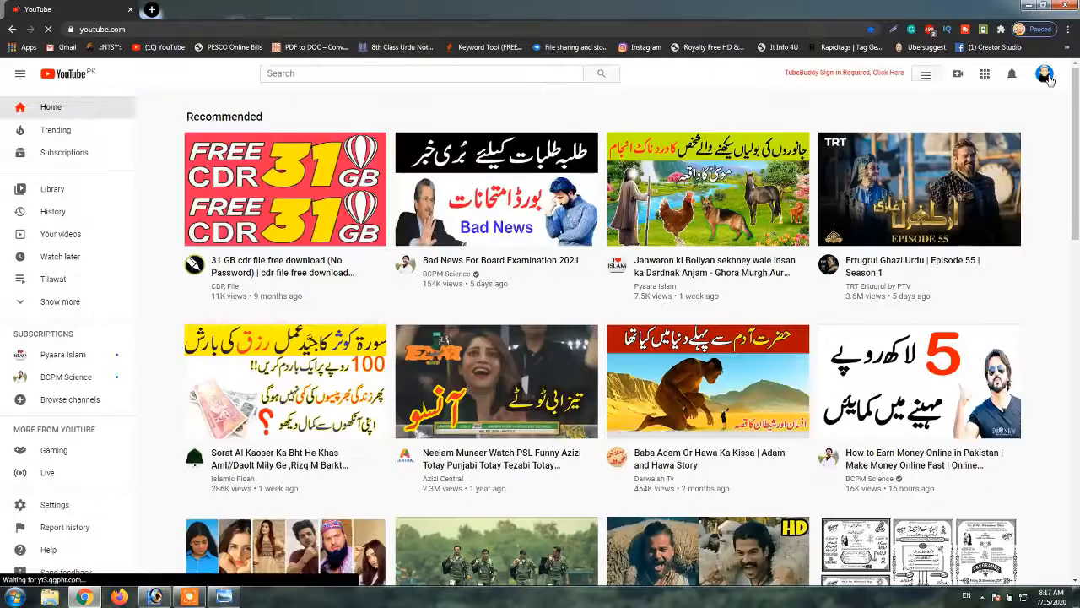
click(1046, 74)
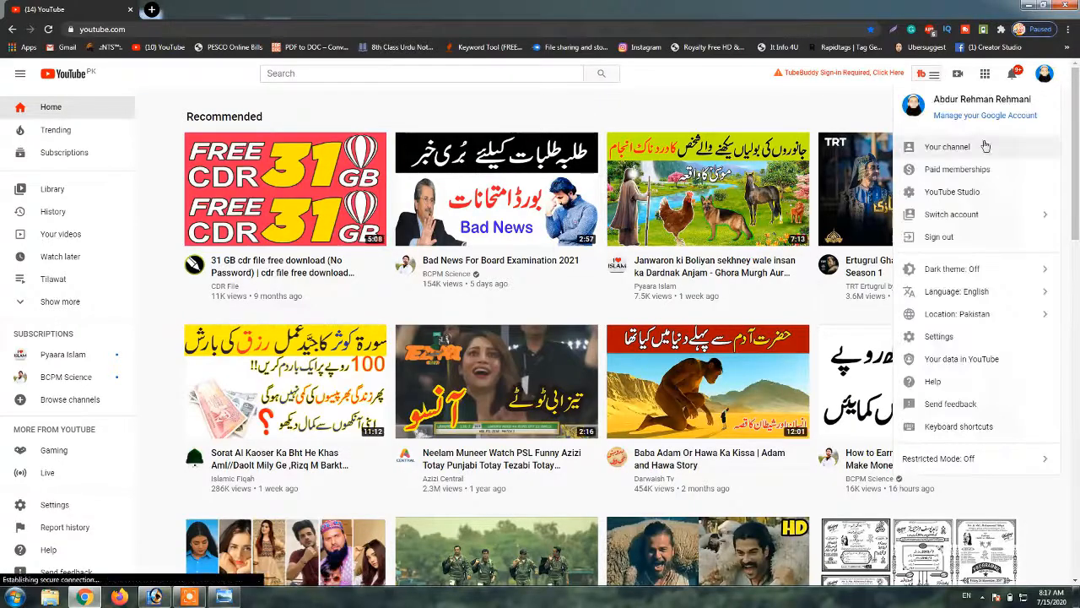
click(945, 150)
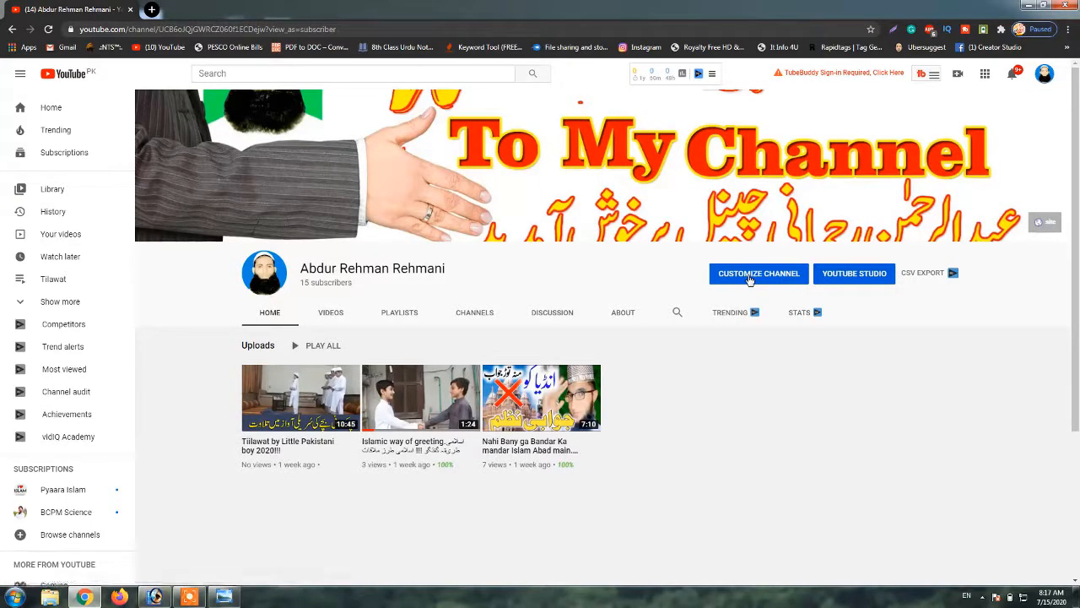
click(749, 277)
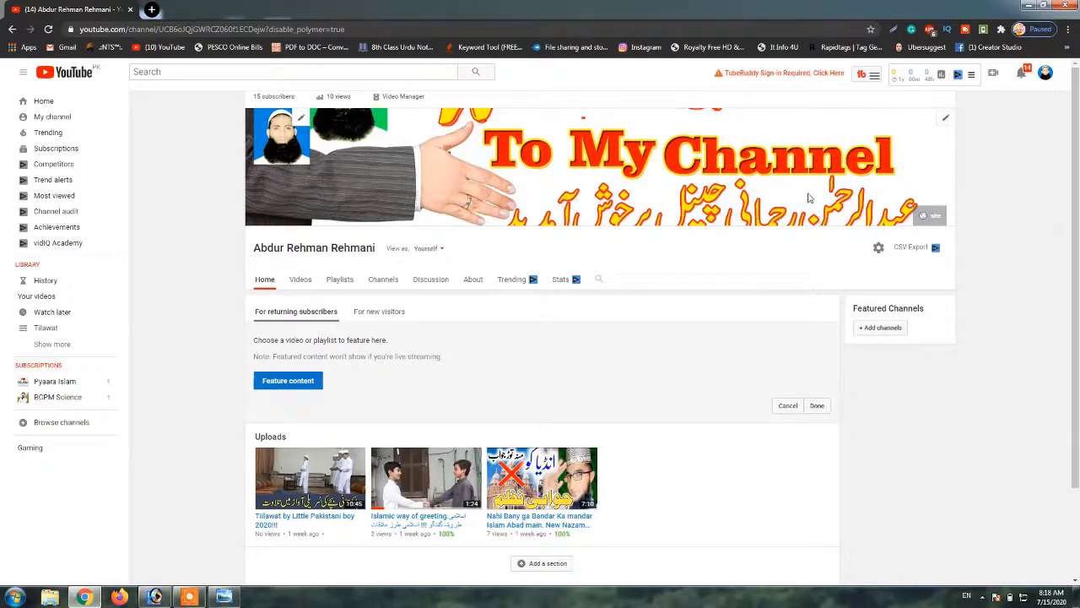
Replace the channel art with 230.jpg from the Desktop, accepting the default crop
click(947, 121)
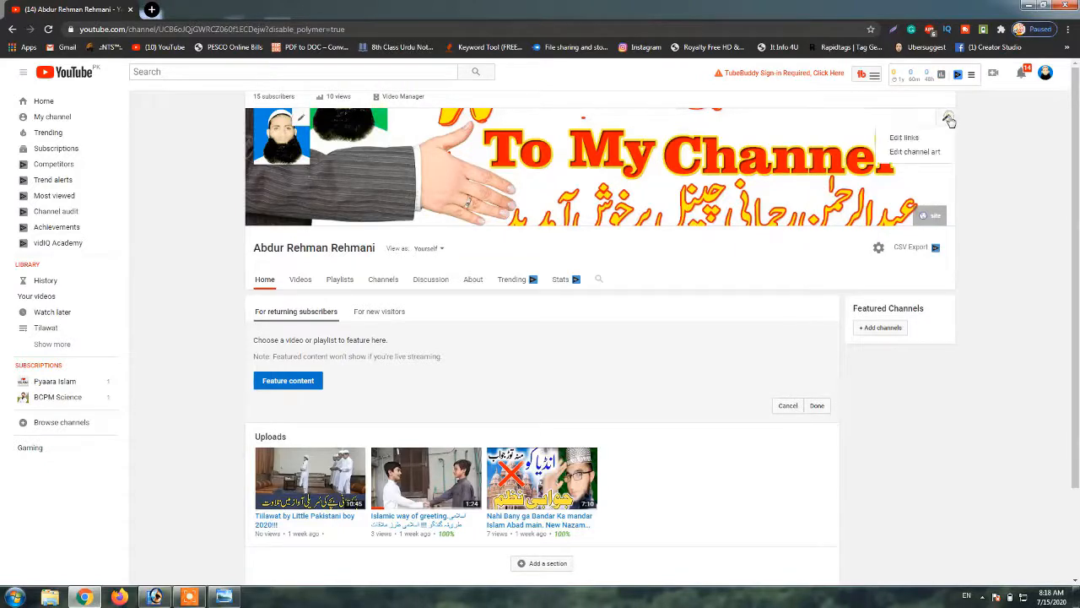
click(918, 153)
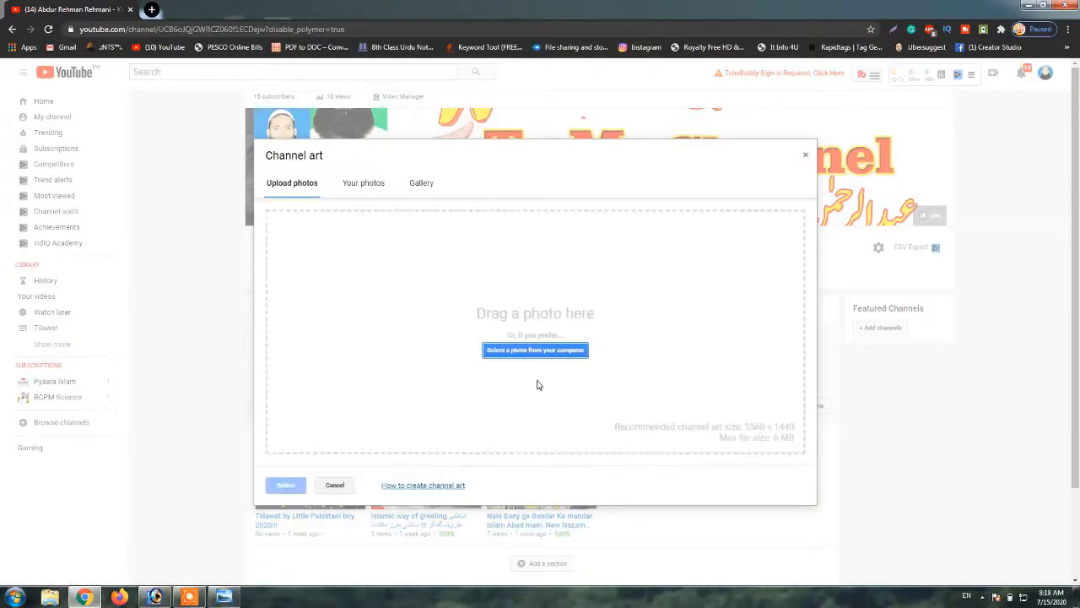
click(523, 353)
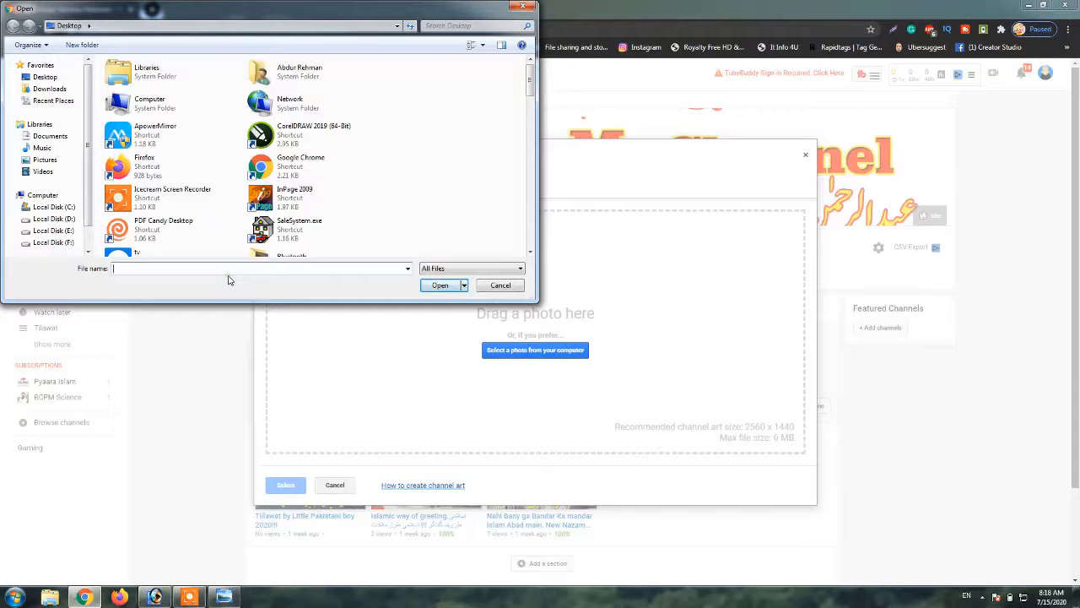
text(230)
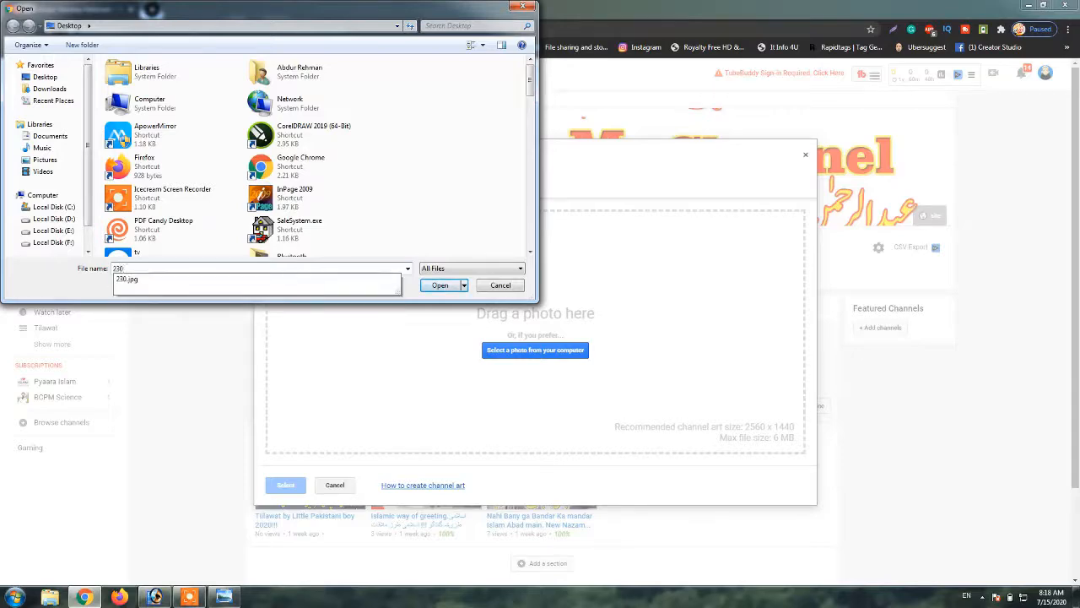
click(228, 279)
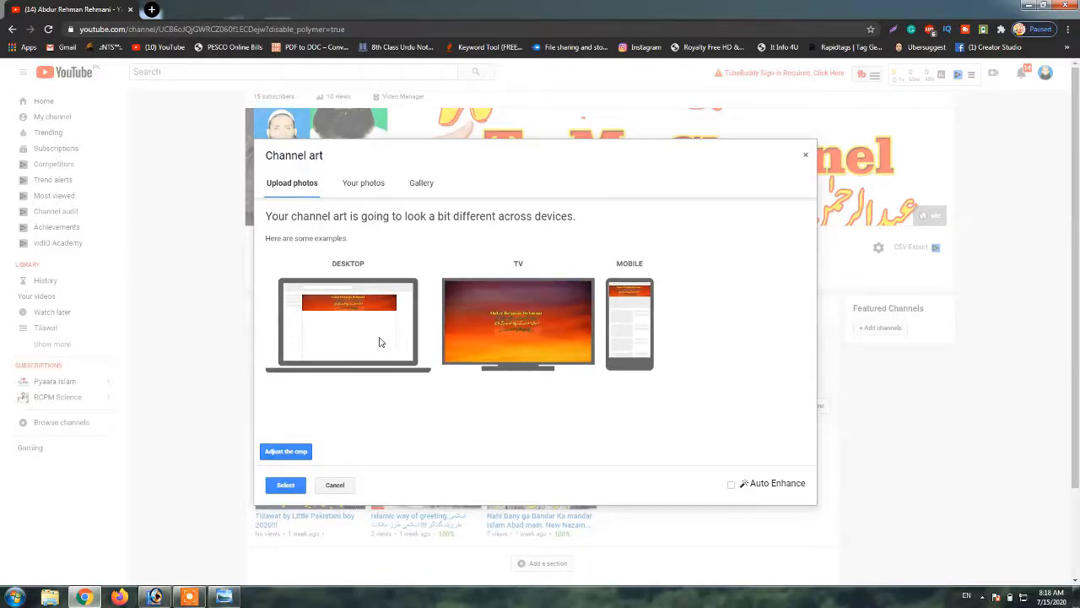
click(294, 488)
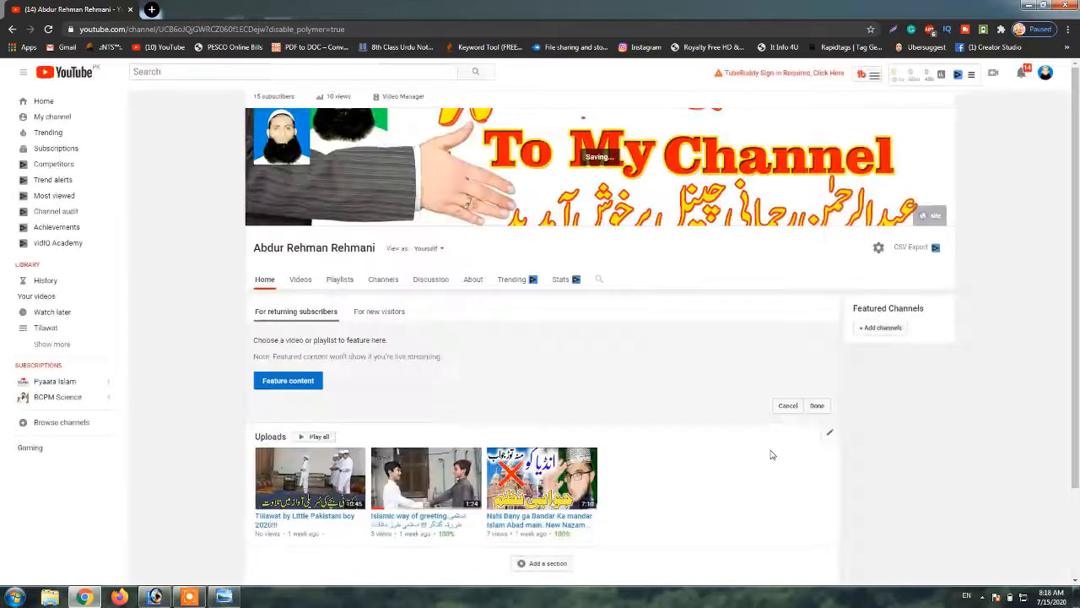